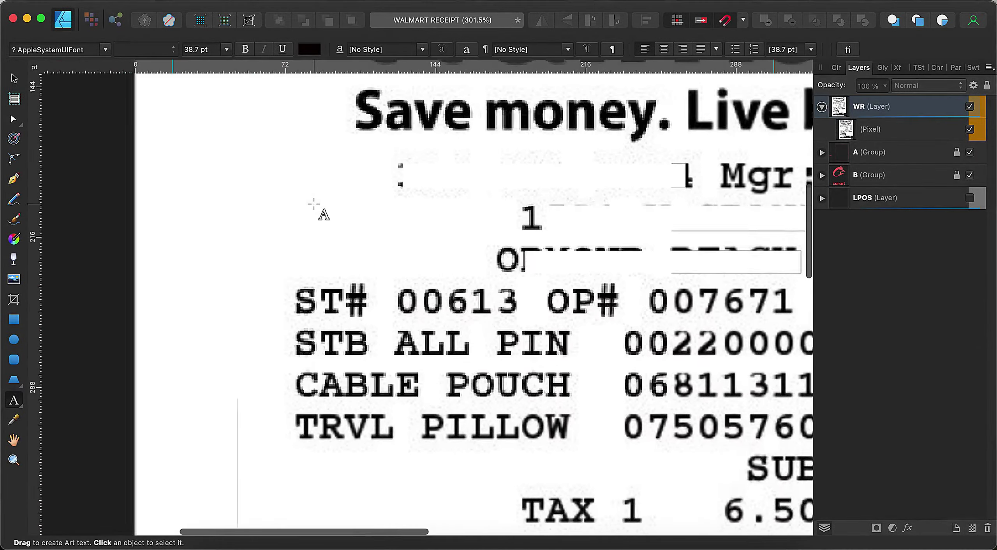
# Step: Start a new text object left of the receipt's Mgr line for the phone number
pyautogui.click(227, 202)
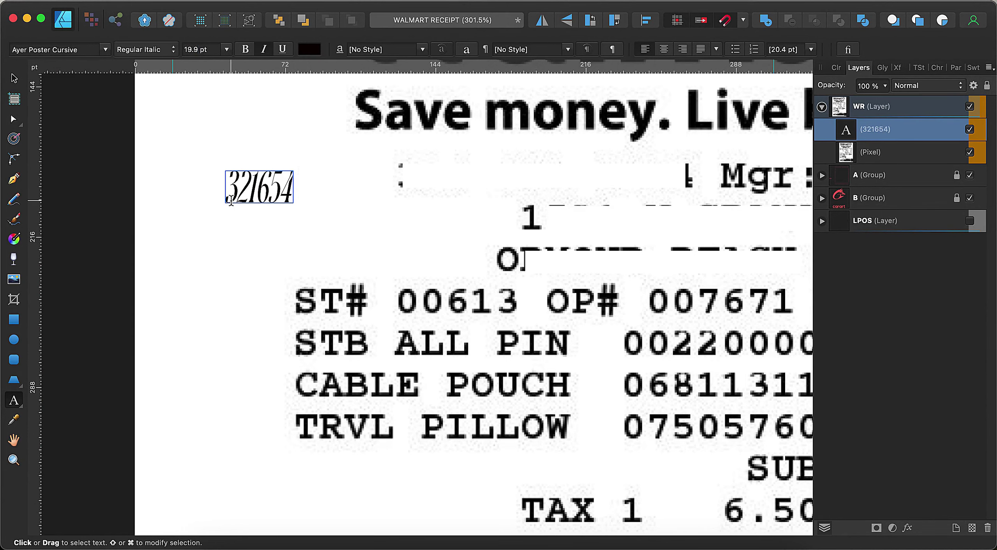
# Step: Set the phone number text in Courier New Bold
pyautogui.press('super+a')
pyautogui.click(55, 50)
pyautogui.write('cu')
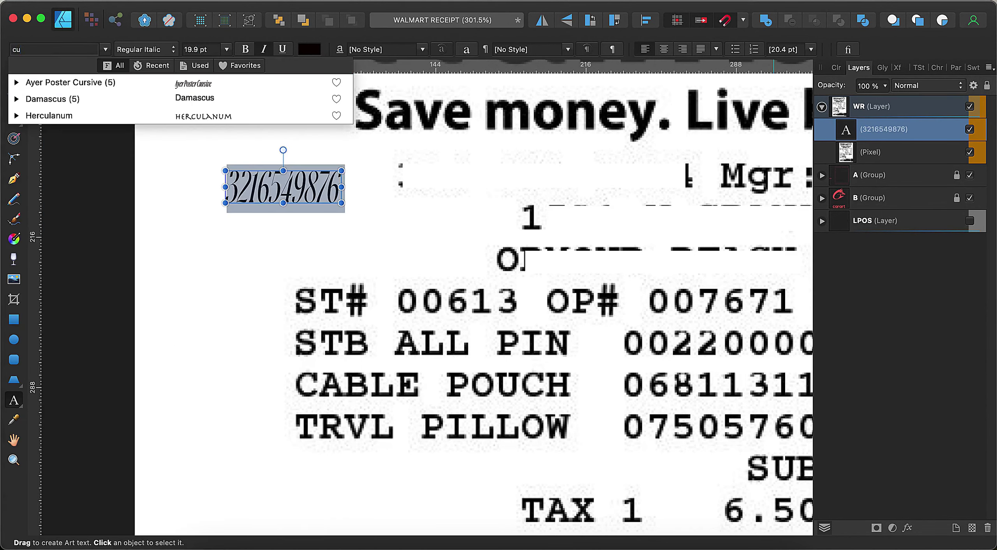
pyautogui.click(16, 99)
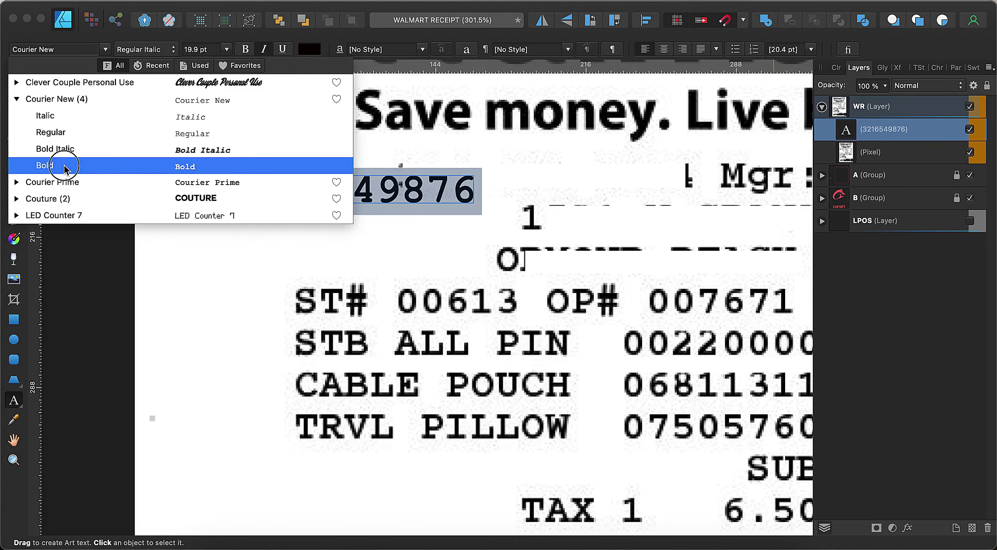
pyautogui.click(67, 167)
pyautogui.press('Escape')
pyautogui.doubleClick(308, 195)
pyautogui.write('-')
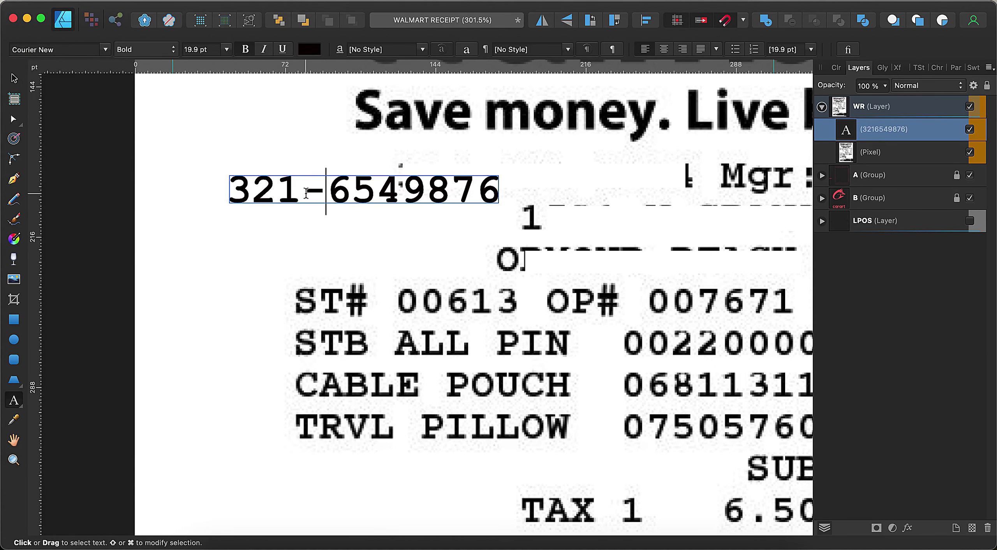
pyautogui.write('-')
pyautogui.press('Escape')
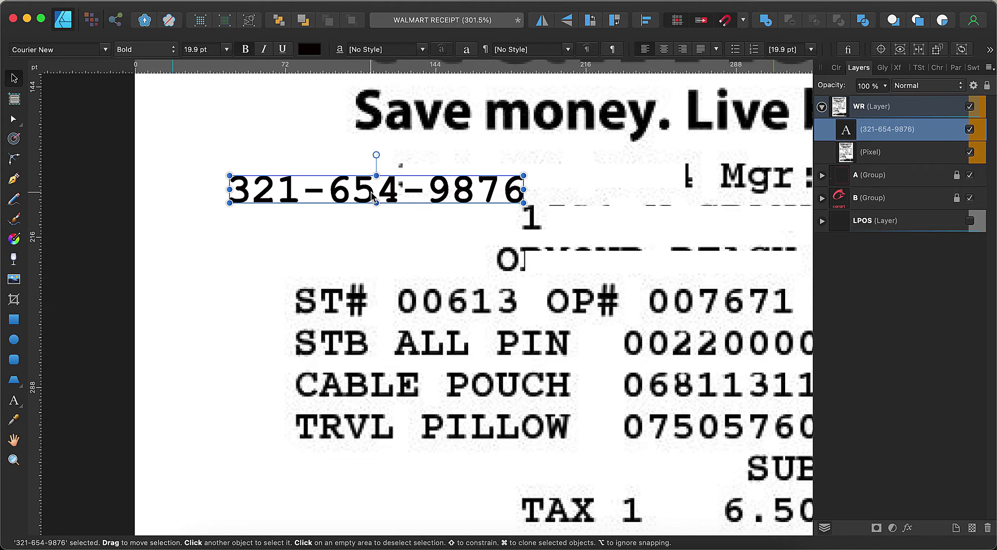
pyautogui.moveTo(389, 191); pyautogui.dragTo(558, 175)
pyautogui.scroll(-3, 557, 250)
# Step: Fade the scanned receipt image layer to 25% opacity
pyautogui.scroll(-3, 557, 249)
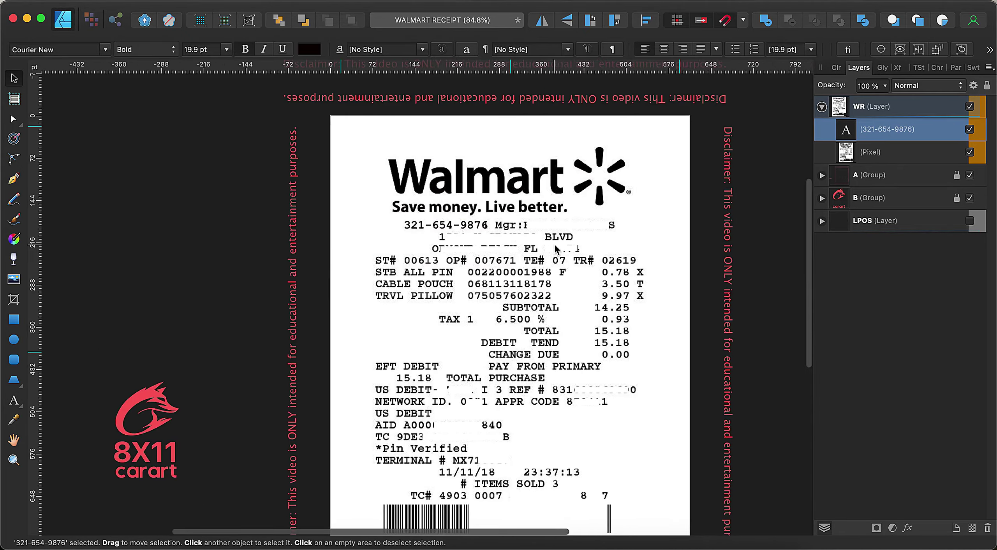
pyautogui.click(871, 152)
pyautogui.click(885, 85)
pyautogui.moveTo(887, 101); pyautogui.dragTo(799, 103)
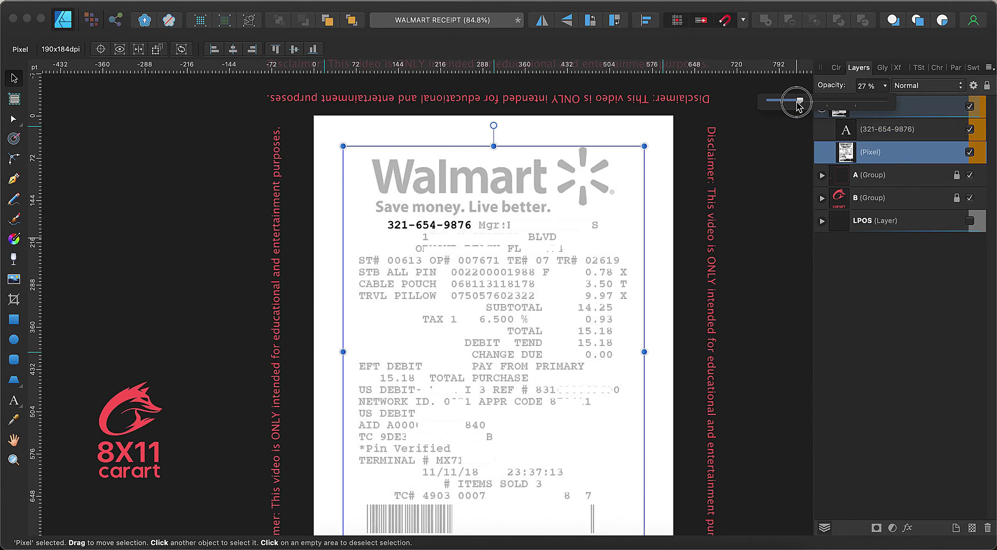
# Step: Duplicate the phone text, retype it as Mgr:Macbook, and place it beside the number
pyautogui.scroll(5, 433, 255)
pyautogui.scroll(1, 487, 226)
pyautogui.moveTo(546, 196); pyautogui.dragTo(764, 225)
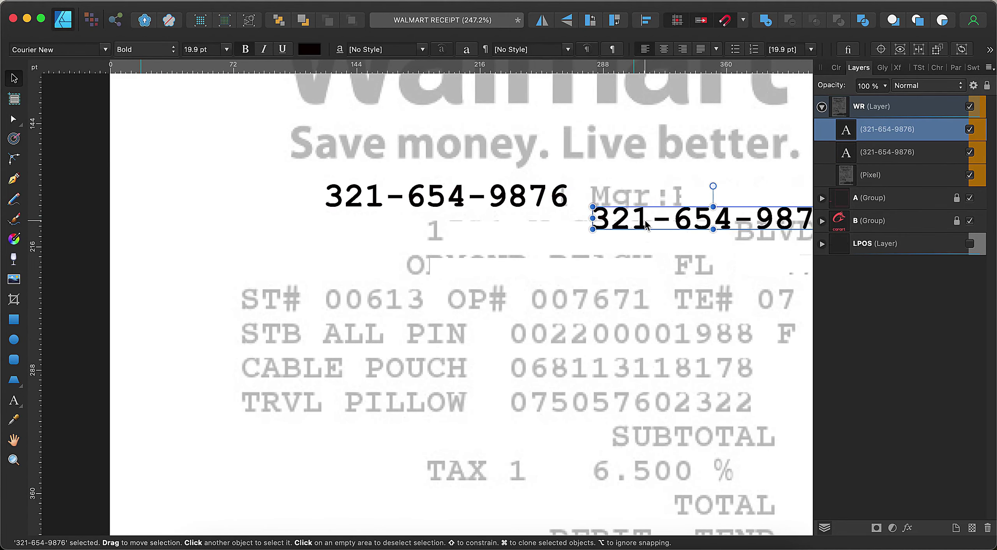
pyautogui.doubleClick(680, 219)
pyautogui.press('super+shift+Left')
pyautogui.write('M')
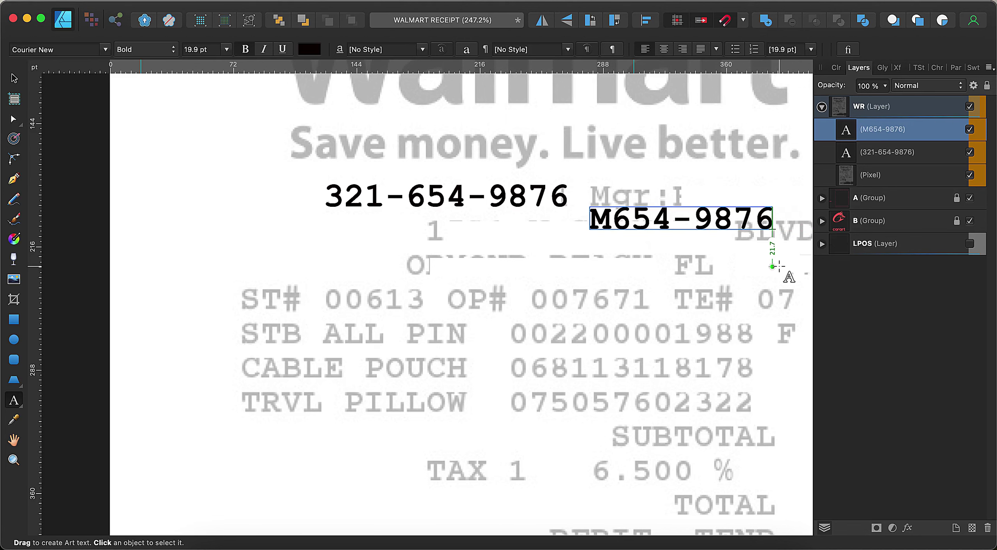
pyautogui.write('gr:')
pyautogui.hscroll(3, 779, 267)
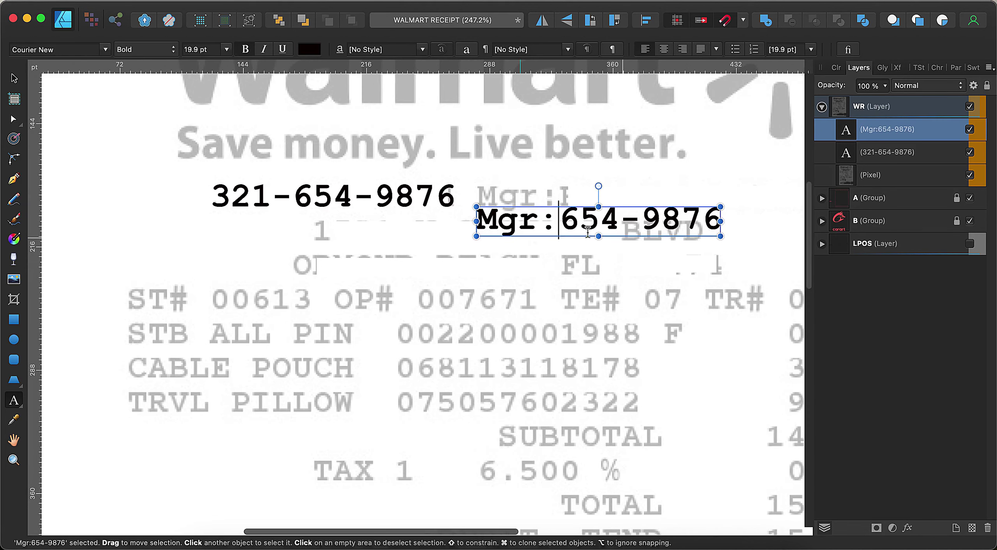
pyautogui.keyDown('shift'); pyautogui.click(711, 221); pyautogui.keyUp('shift')
pyautogui.write('Macbook')
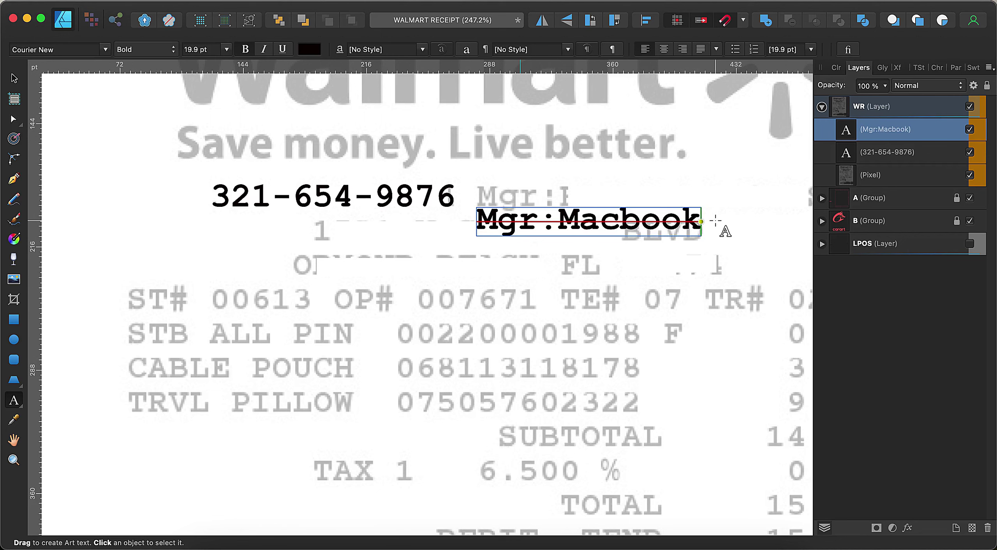
pyautogui.press('Escape')
pyautogui.moveTo(541, 220); pyautogui.dragTo(541, 196)
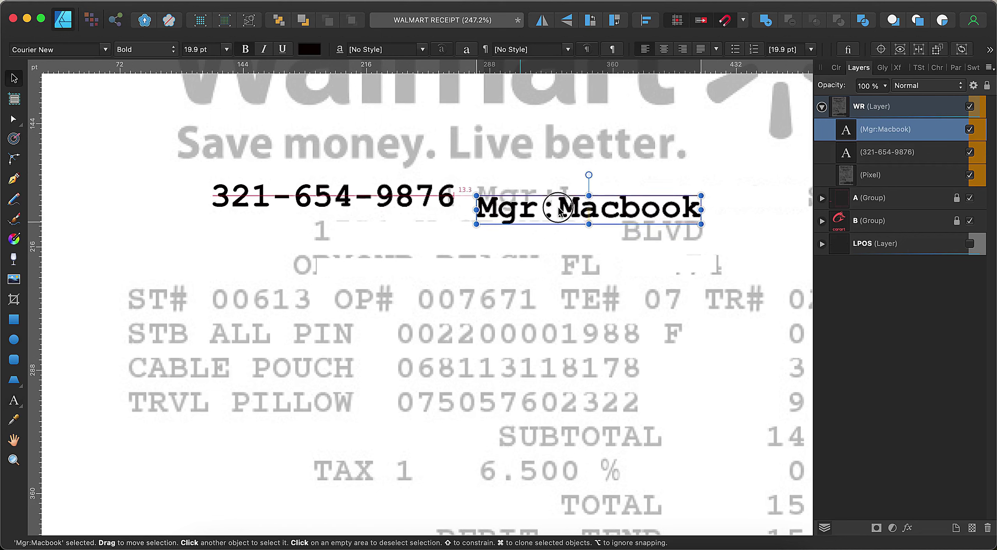
# Step: Clone the phone number text onto the line below for the address
pyautogui.click(594, 264)
pyautogui.scroll(1, 546, 265)
pyautogui.hscroll(1, 494, 267)
pyautogui.hscroll(3, 351, 271)
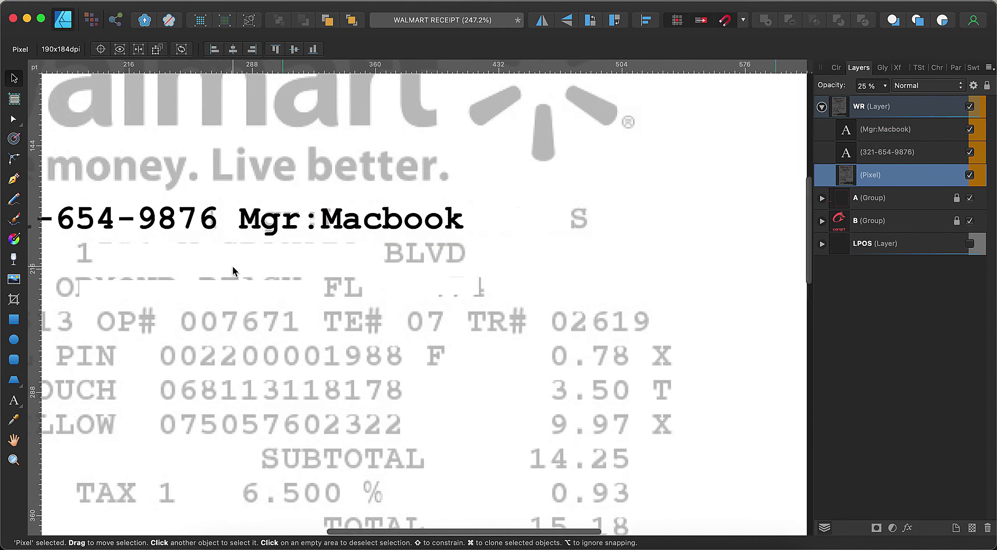
pyautogui.hscroll(1, 156, 300)
pyautogui.hscroll(-1, 234, 292)
pyautogui.hscroll(-3, 310, 269)
pyautogui.click(316, 222)
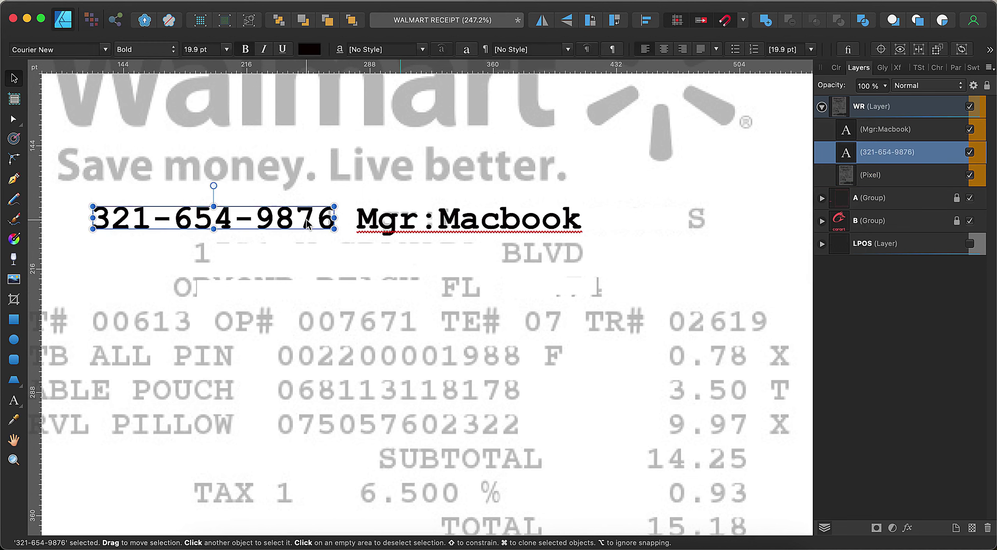
pyautogui.moveTo(315, 223); pyautogui.dragTo(315, 294)
# Step: Retype the clone as the street address ending in BLVD, split onto two lines
pyautogui.doubleClick(314, 294)
pyautogui.write('ROCKVILLE DR, ORLANDO,FL')
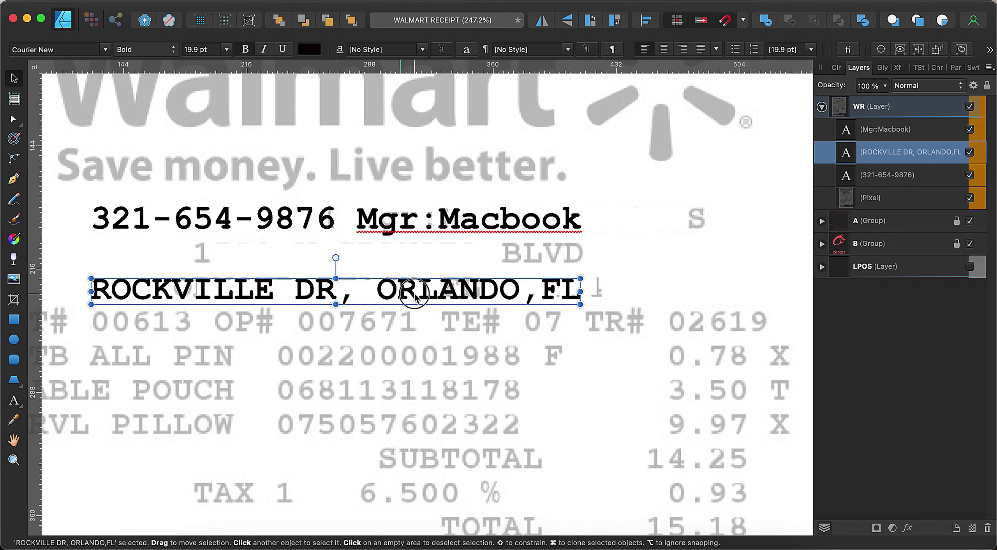
pyautogui.moveTo(413, 296); pyautogui.dragTo(390, 261)
pyautogui.press('BackSpace')
pyautogui.press('BackSpace')
pyautogui.write('BL')
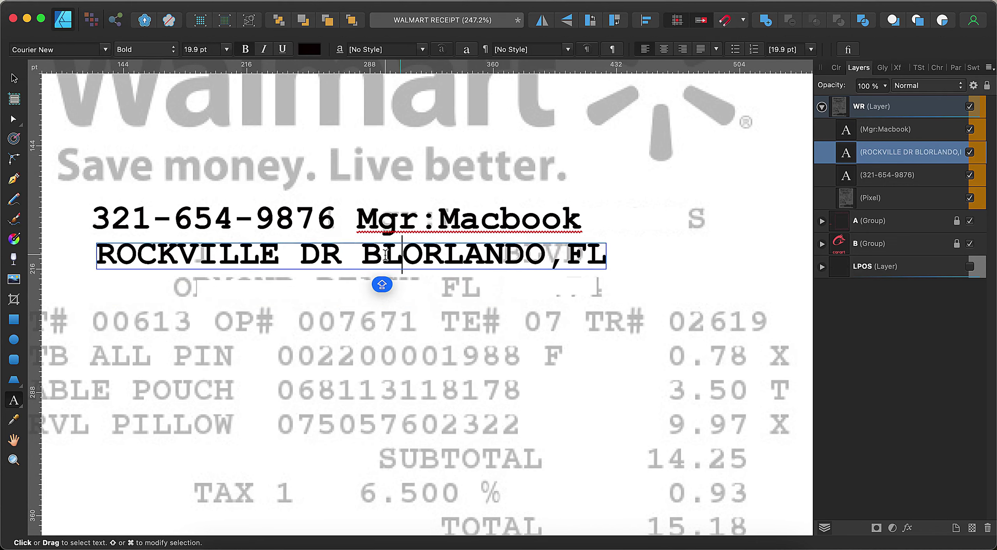
pyautogui.write('VD')
pyautogui.press('Return')
# Step: Position the two-line address block beneath the phone line
pyautogui.click(307, 293)
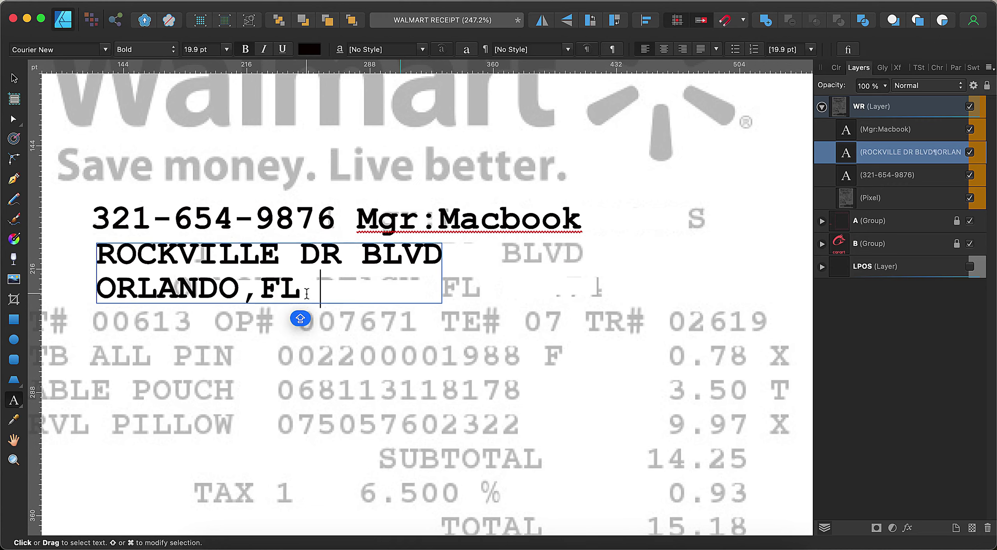
pyautogui.write('09876')
pyautogui.press('Escape')
pyautogui.moveTo(234, 292); pyautogui.dragTo(332, 292)
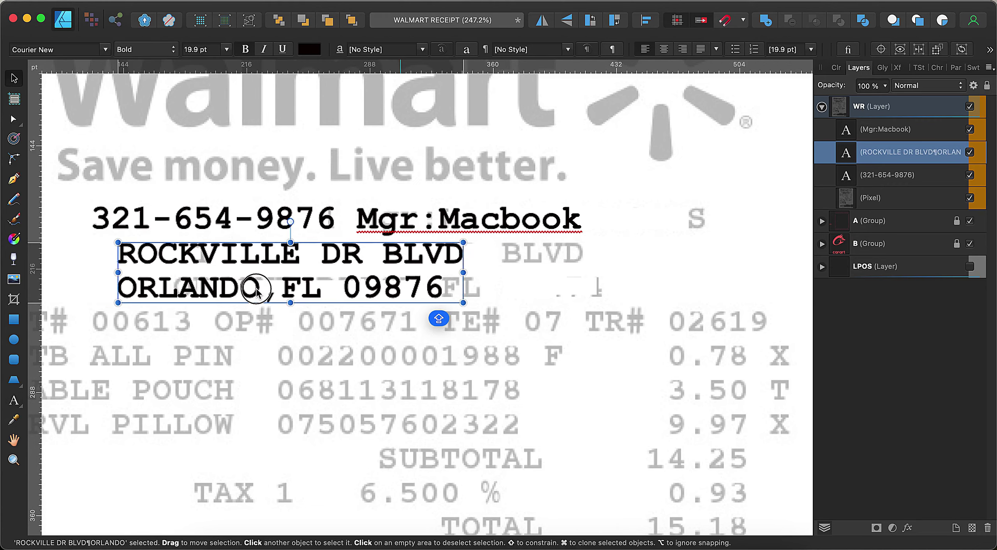
pyautogui.scroll(-5, 332, 292)
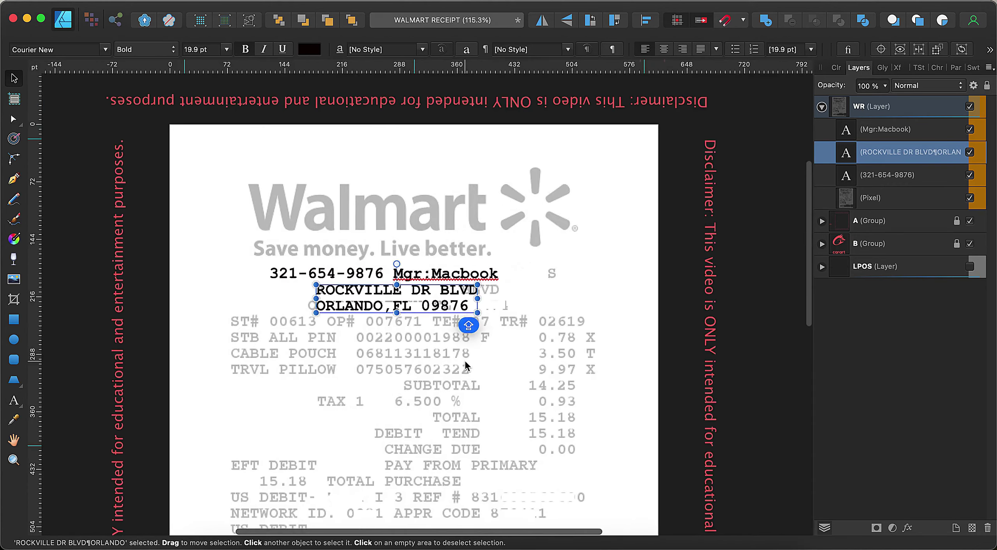
pyautogui.scroll(2, 370, 234)
pyautogui.scroll(3, 382, 209)
# Step: Clone the phone text and retype it as the ST# 09876 OP# 654321 TE# 21 TR# line
pyautogui.moveTo(314, 136); pyautogui.dragTo(228, 273)
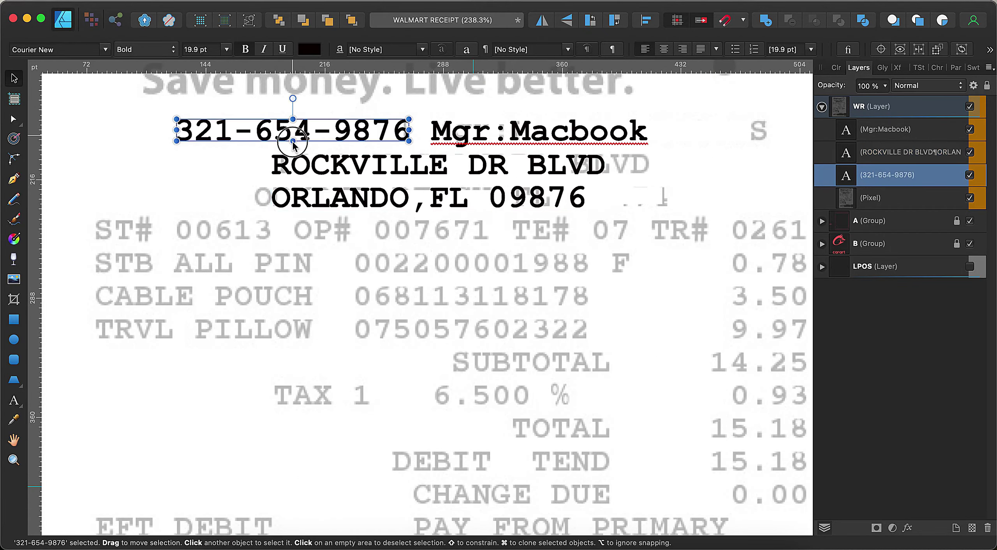
pyautogui.doubleClick(228, 273)
pyautogui.press('super+a')
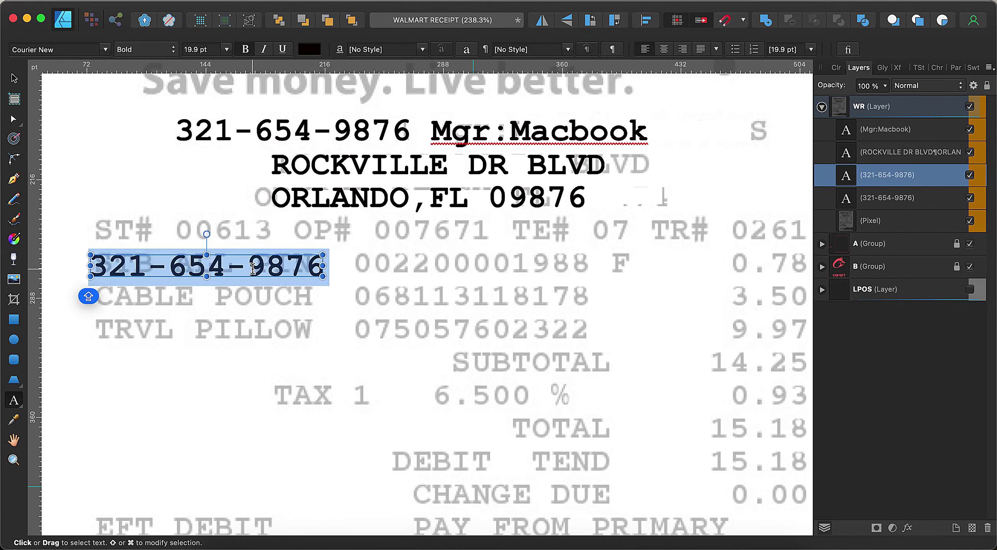
pyautogui.write('S')
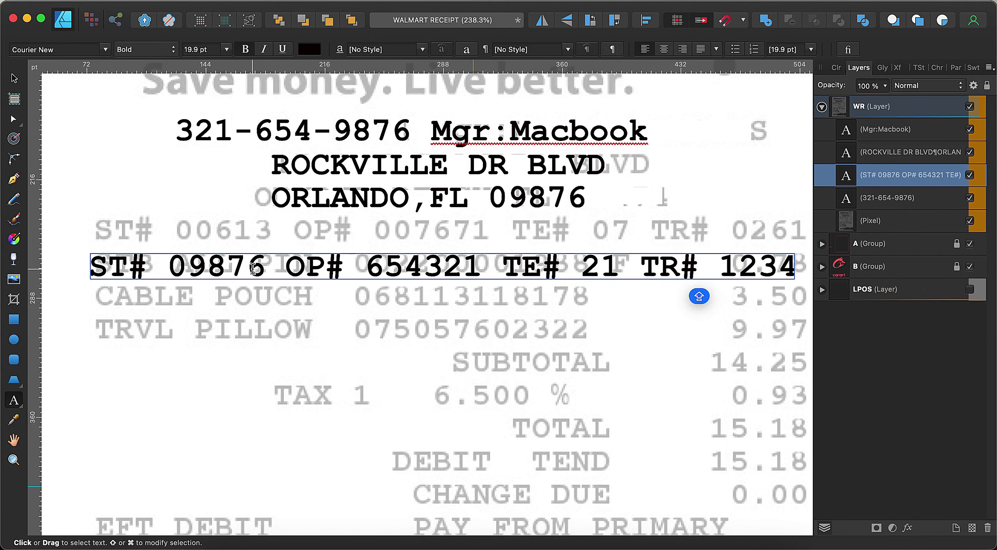
pyautogui.hscroll(5, 344, 341)
pyautogui.click(698, 268)
pyautogui.write('5')
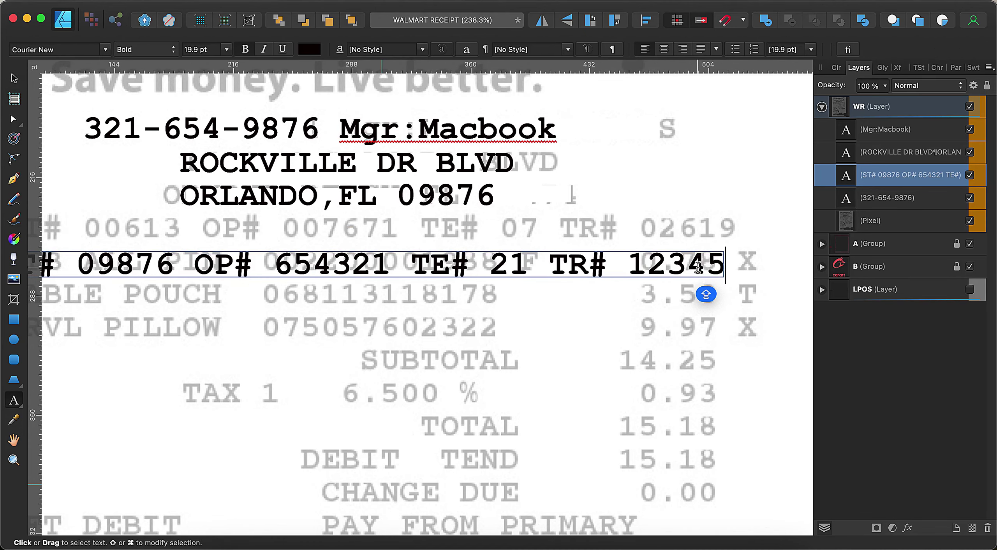
pyautogui.press('Escape')
# Step: Re-align the ST# line and centre the two-line address text
pyautogui.scroll(-3, 355, 275)
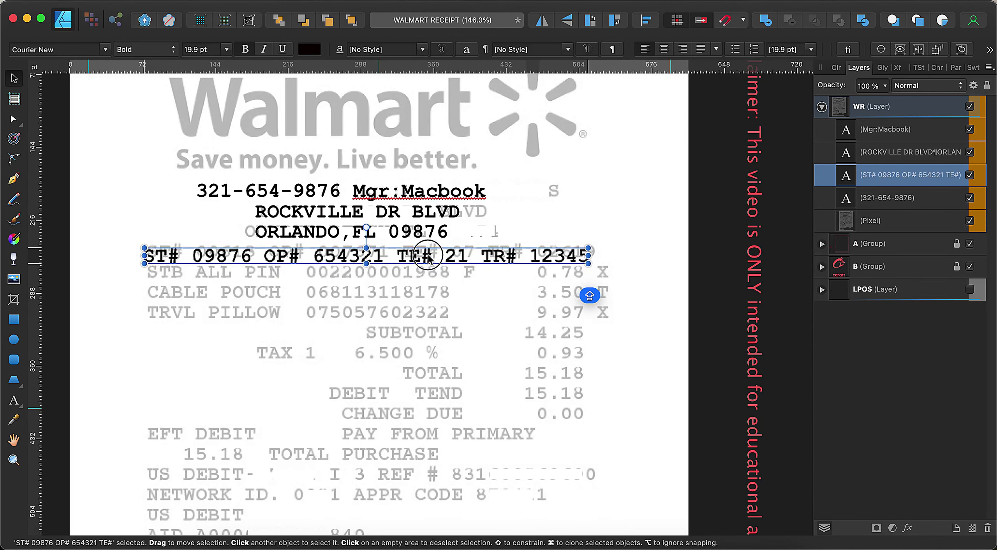
pyautogui.click(428, 255)
pyautogui.rightClick(429, 255)
pyautogui.click(616, 385)
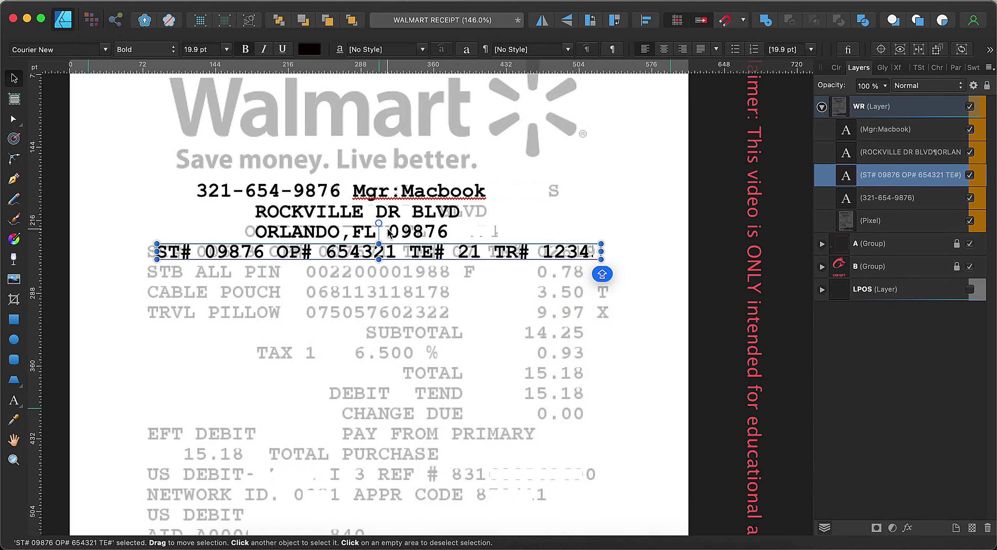
pyautogui.rightClick(398, 232)
pyautogui.click(584, 431)
pyautogui.click(419, 278)
pyautogui.moveTo(224, 191); pyautogui.dragTo(170, 296)
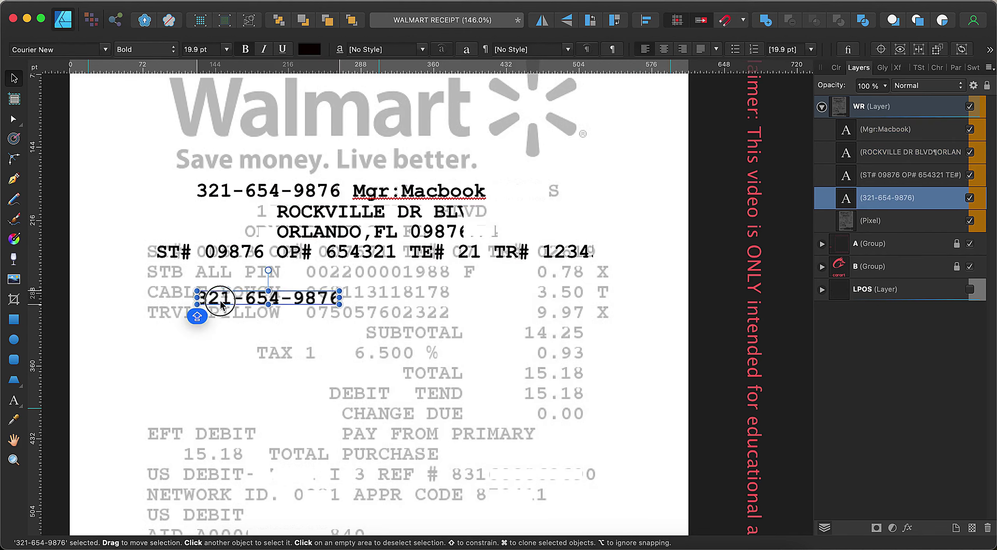
pyautogui.scroll(1, 170, 296)
pyautogui.scroll(5, 170, 296)
pyautogui.doubleClick(328, 319)
pyautogui.hotkey('ctrl', 'a')
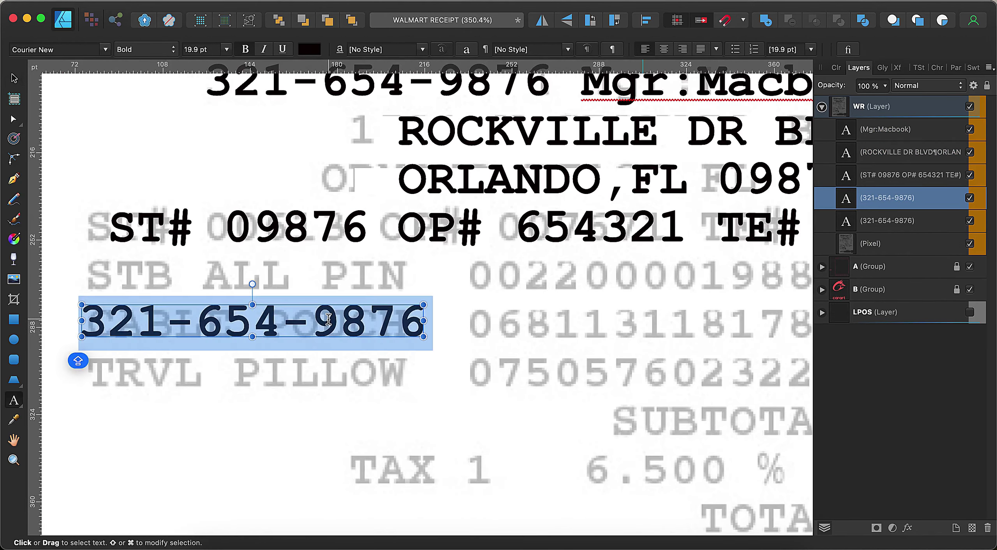
pyautogui.write('STB ALL PIN')
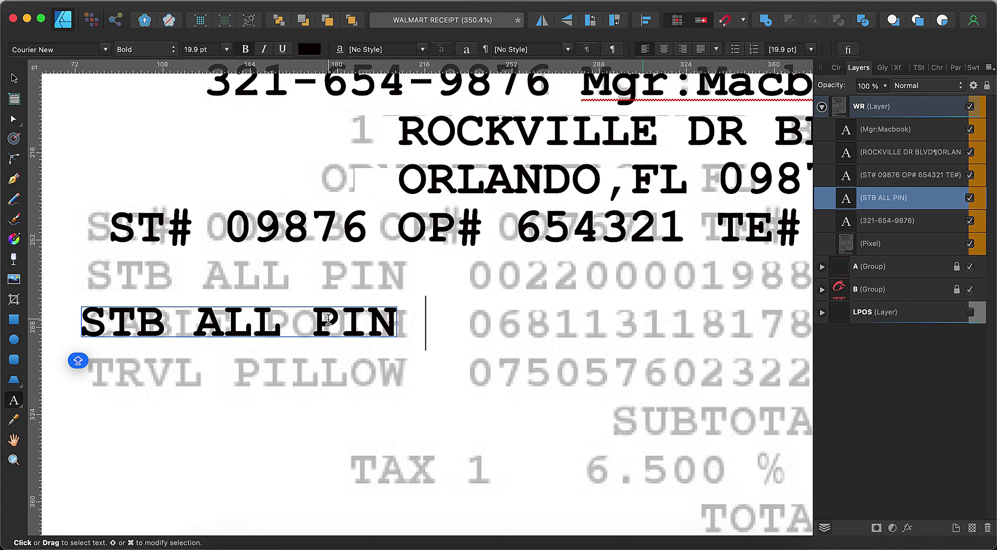
pyautogui.write(' 0123')
pyautogui.write('88')
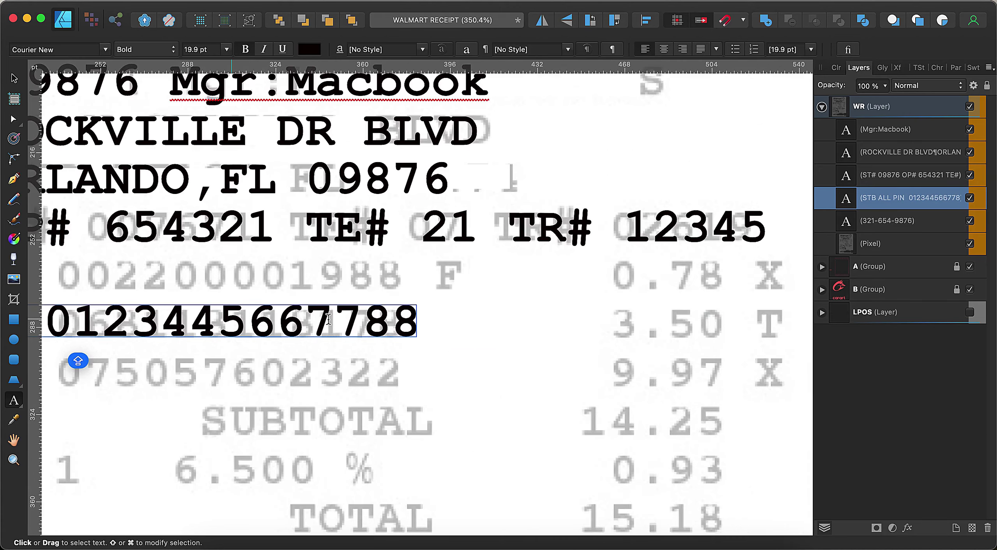
pyautogui.press('Escape')
# Step: Align the STB line over its faded row and duplicate it lower for the next item
pyautogui.scroll(-3, 329, 320)
pyautogui.scroll(-3, 351, 351)
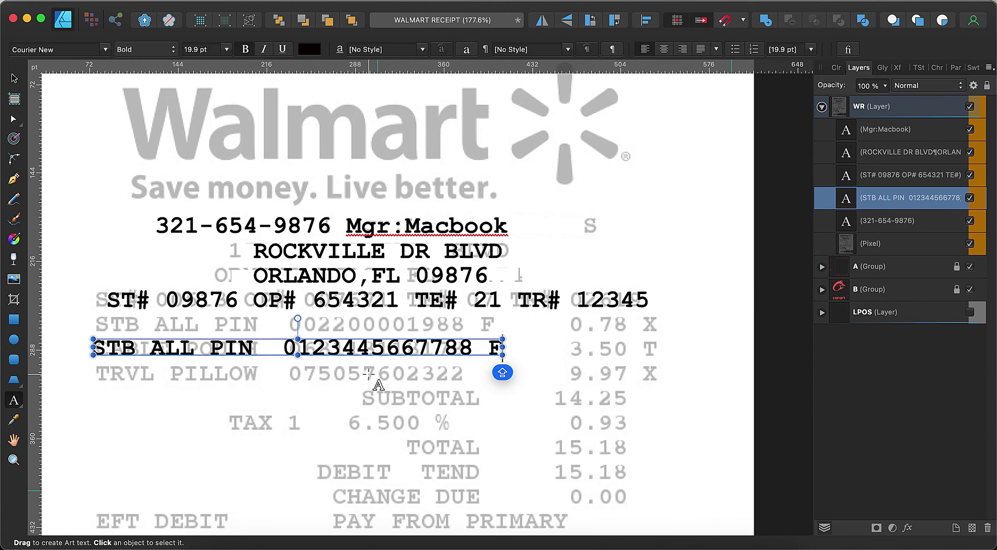
pyautogui.press('v')
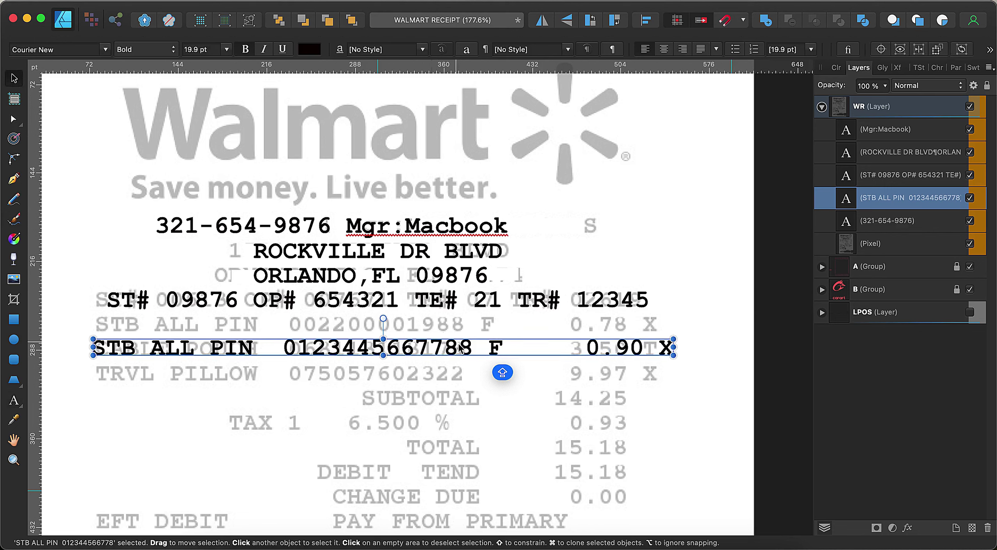
pyautogui.moveTo(435, 348); pyautogui.dragTo(431, 325)
pyautogui.rightClick(456, 325)
pyautogui.click(652, 478)
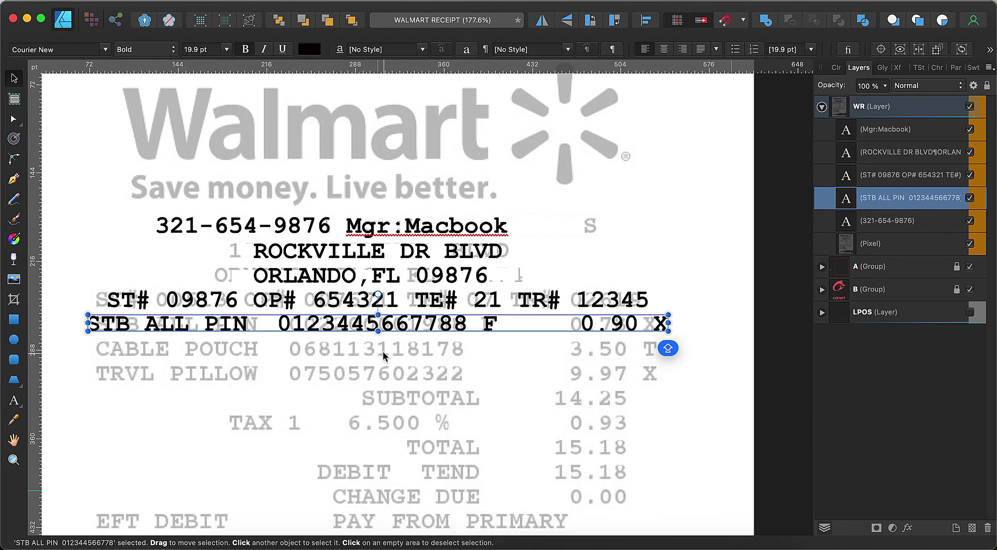
pyautogui.moveTo(352, 329)
pyautogui.mouseDown()
pyautogui.moveTo(236, 378)
pyautogui.moveTo(111, 370)
pyautogui.mouseUp()
# Step: Rename the copied line to CABLE POUCH, fix its barcode, and align it on its row
pyautogui.doubleClick(169, 368)
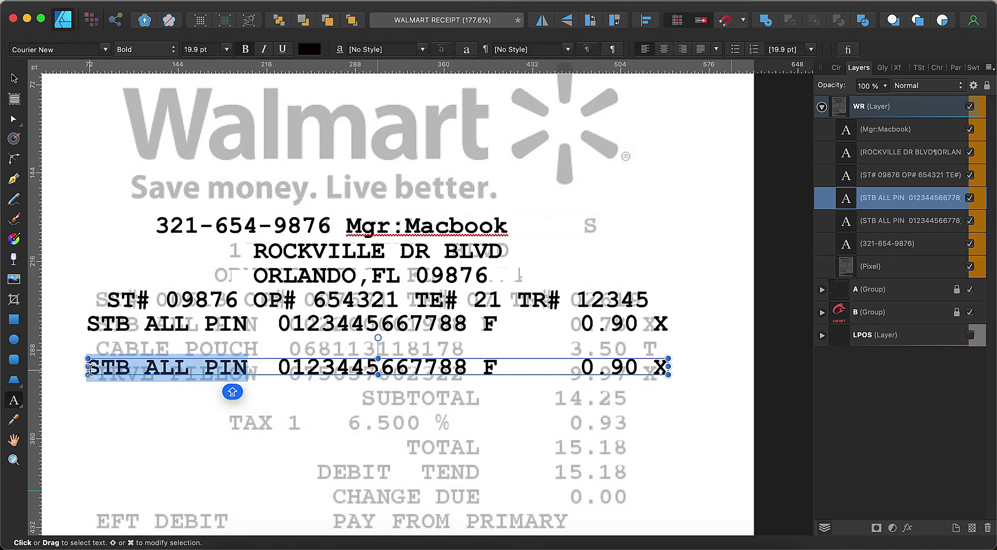
pyautogui.write('CABLE POUCH')
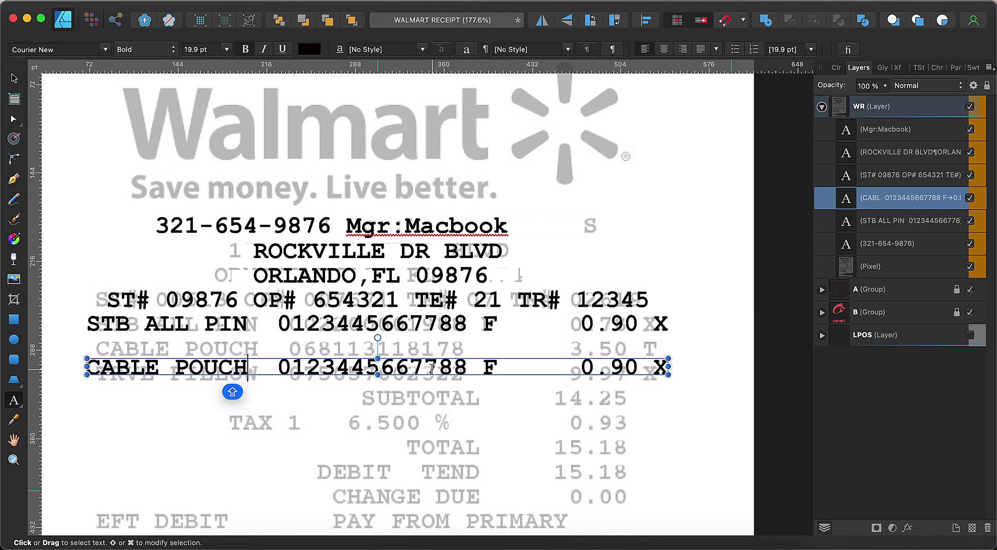
pyautogui.click(304, 368)
pyautogui.press('BackSpace')
pyautogui.press('Escape')
pyautogui.rightClick(473, 365)
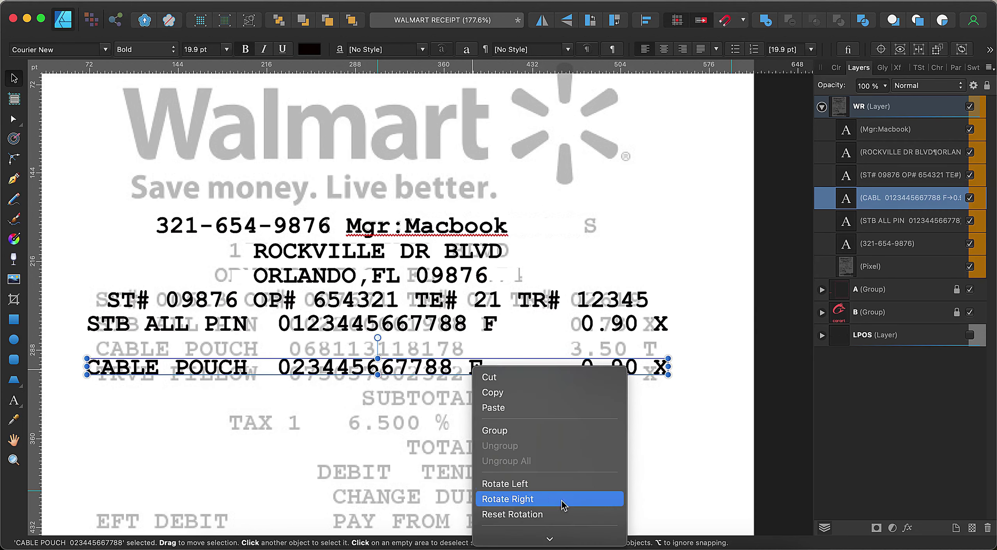
pyautogui.click(661, 470)
pyautogui.moveTo(384, 370); pyautogui.dragTo(384, 353)
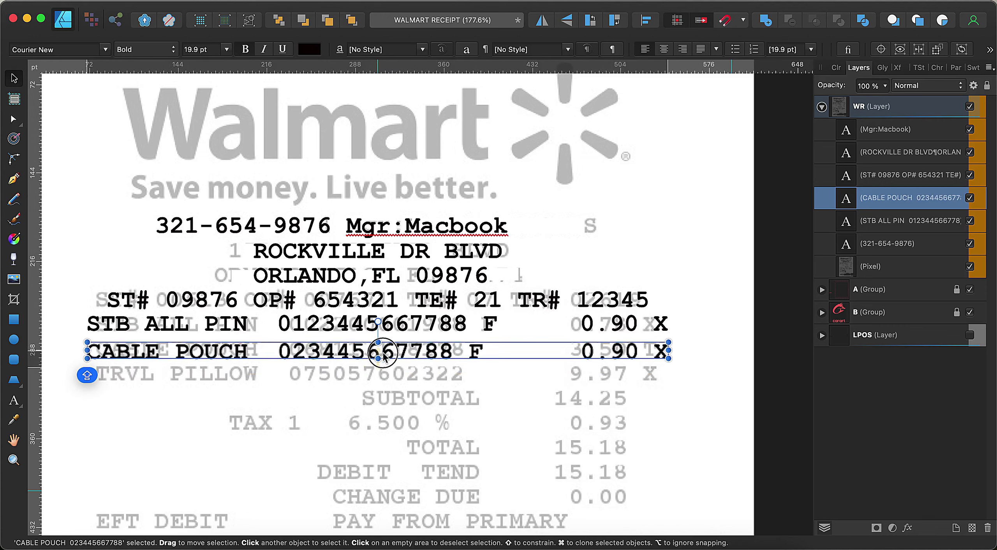
pyautogui.doubleClick(661, 350)
pyautogui.write('T')
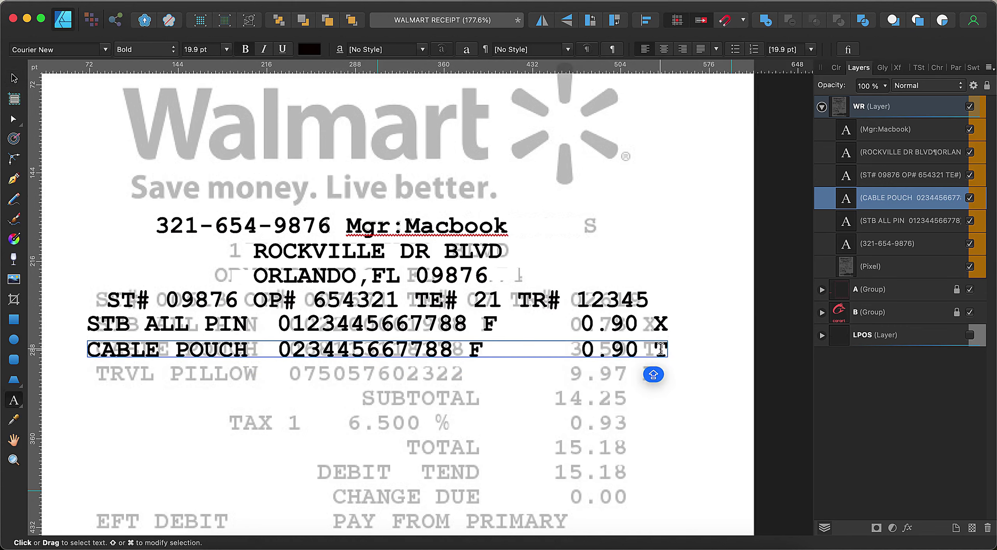
# Step: Duplicate it as TRVL PILLOW, fix flags and price, and place it under CABLE POUCH
pyautogui.moveTo(245, 351)
pyautogui.mouseDown()
pyautogui.moveTo(245, 393)
pyautogui.moveTo(87, 391)
pyautogui.mouseUp()
pyautogui.write('T')
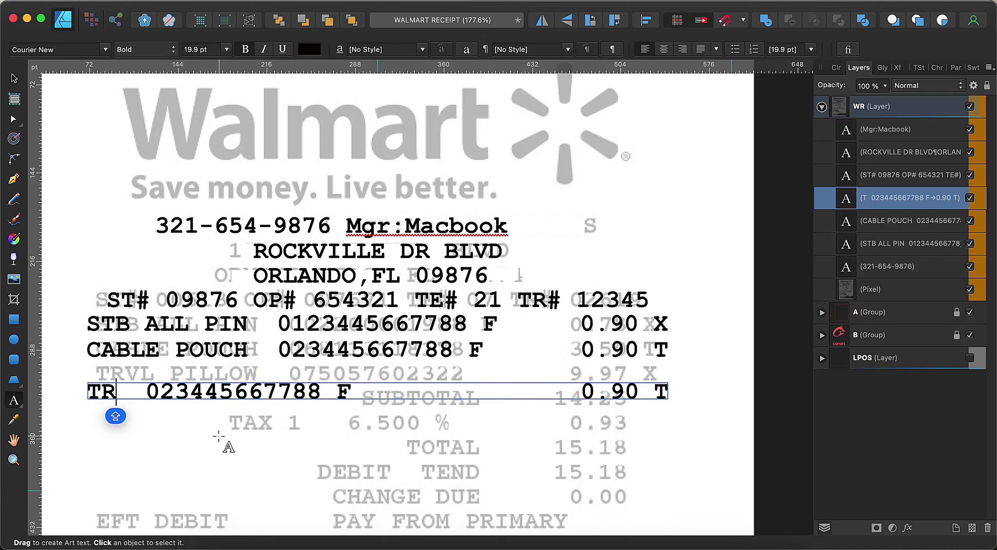
pyautogui.write('RVL PILLOW')
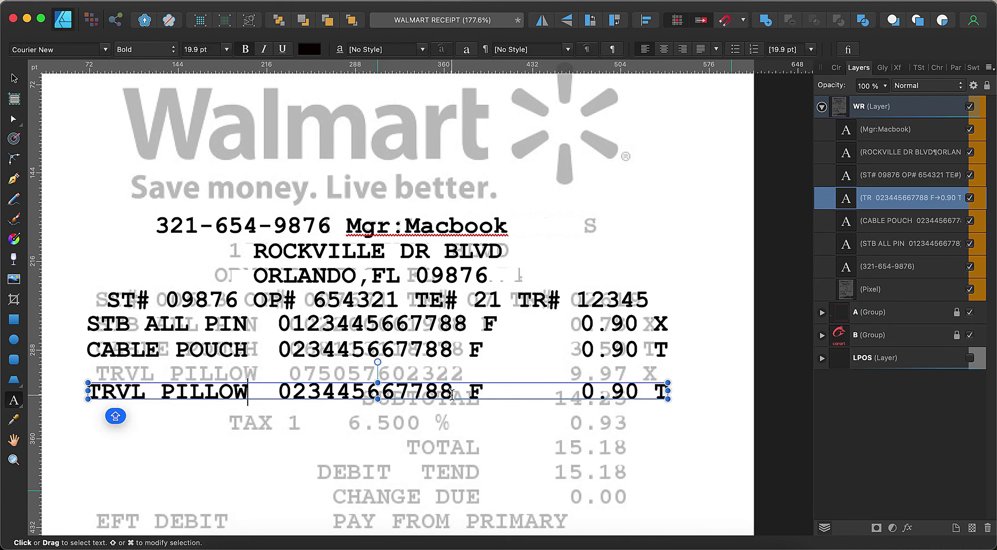
pyautogui.click(475, 351)
pyautogui.press('BackSpace')
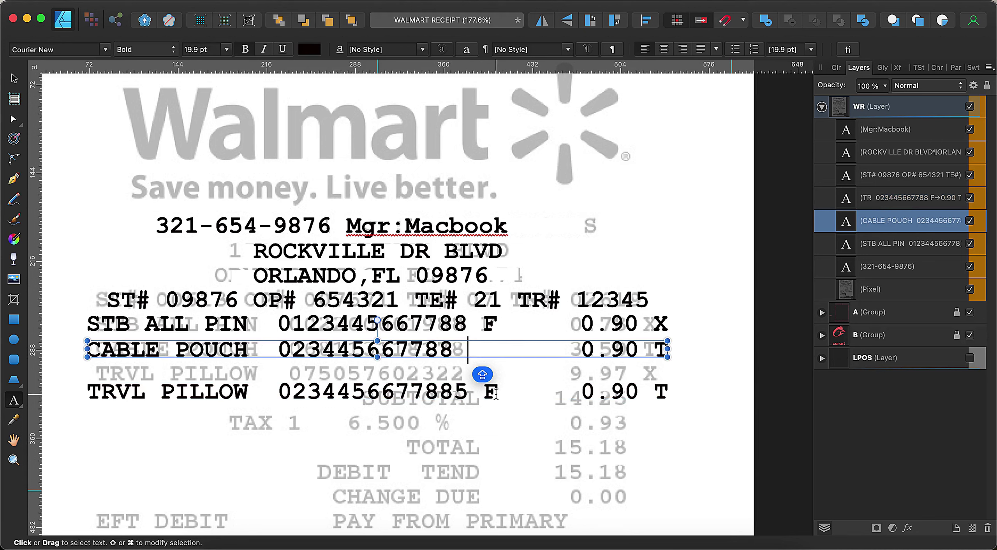
pyautogui.click(496, 393)
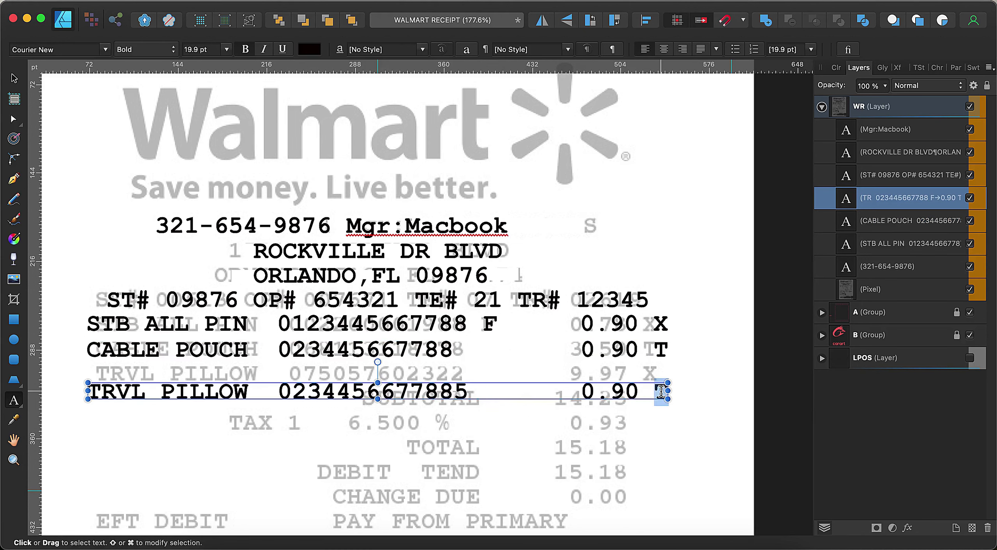
pyautogui.write('X')
pyautogui.click(594, 349)
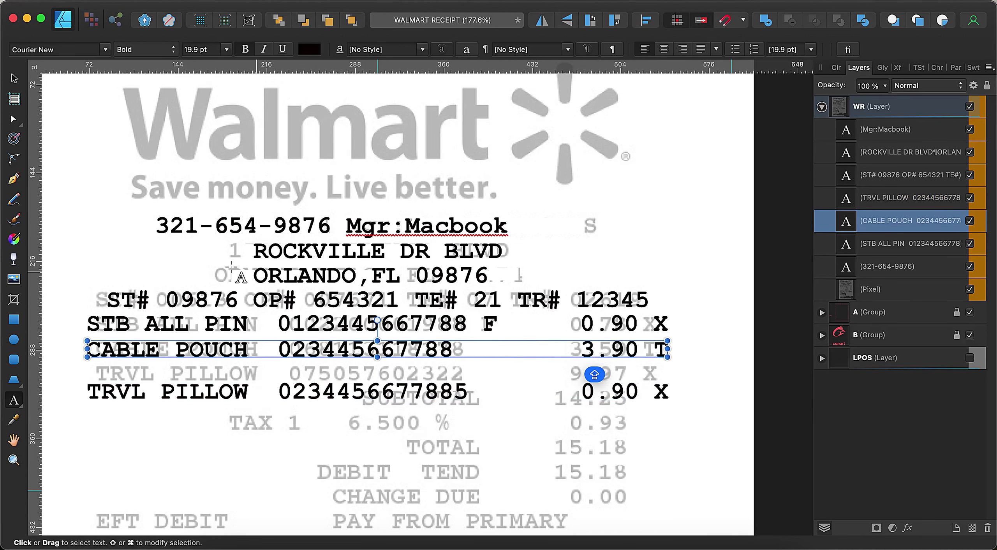
pyautogui.press('Escape')
pyautogui.click(378, 394)
pyautogui.moveTo(377, 394); pyautogui.dragTo(377, 378)
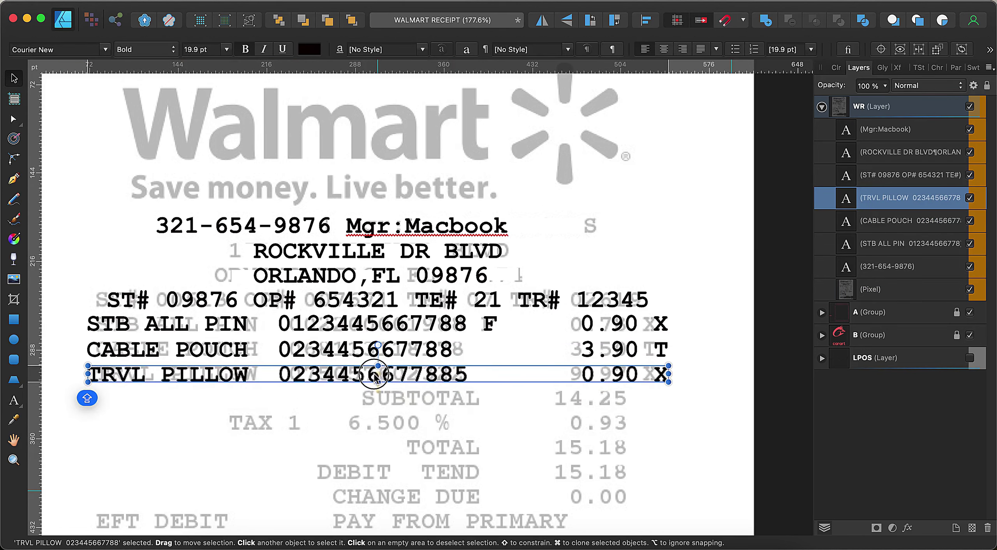
pyautogui.press('t')
pyautogui.click(454, 350)
pyautogui.write('3')
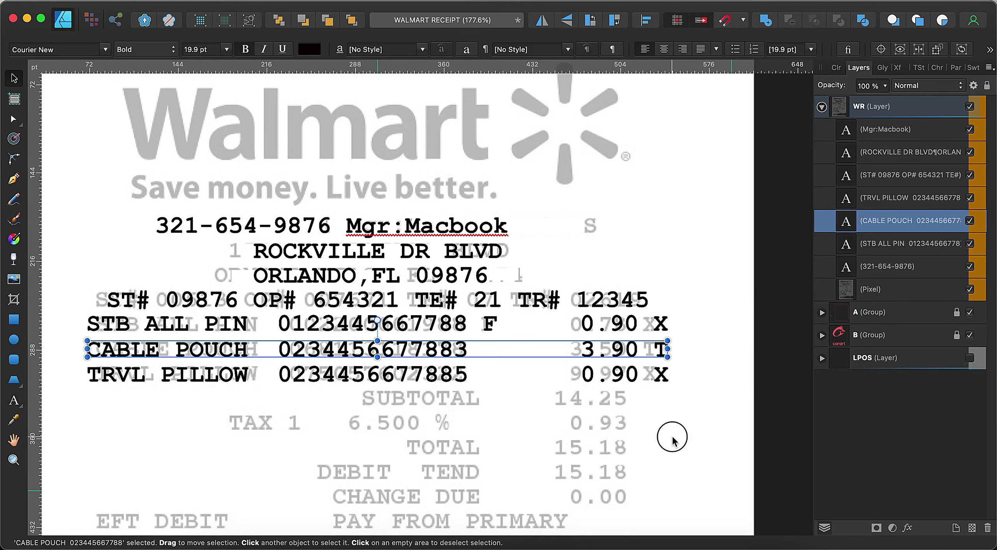
pyautogui.press('Escape')
pyautogui.click(536, 425)
pyautogui.scroll(-3, 536, 426)
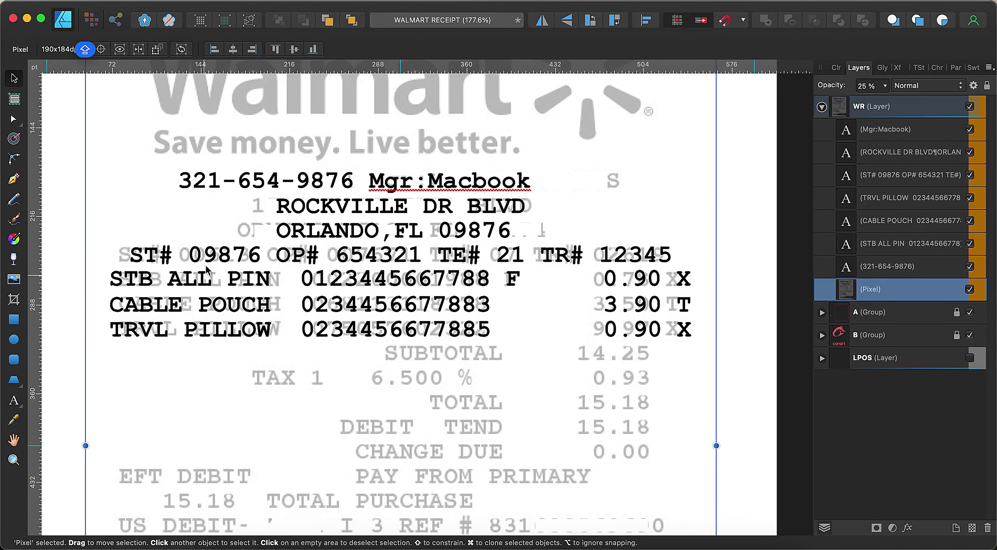
# Step: Copy the phone line to the totals area as SUBTOTAL 5.70 on its faded row
pyautogui.click(249, 185)
pyautogui.moveTo(250, 185); pyautogui.dragTo(448, 376)
pyautogui.scroll(5, 502, 379)
pyautogui.tripleClick(503, 380)
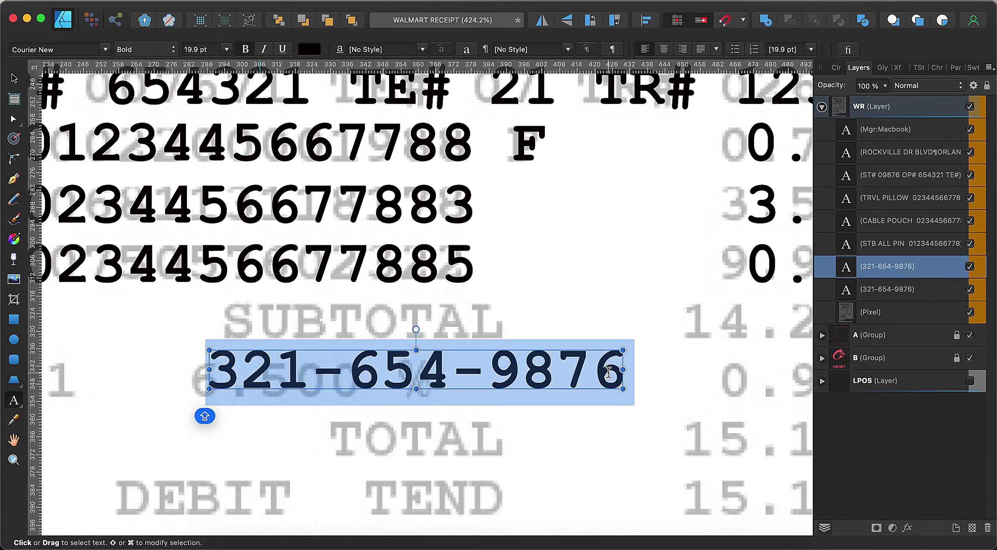
pyautogui.write('SUBTOTAL')
pyautogui.press('Escape')
pyautogui.scroll(-3, 332, 226)
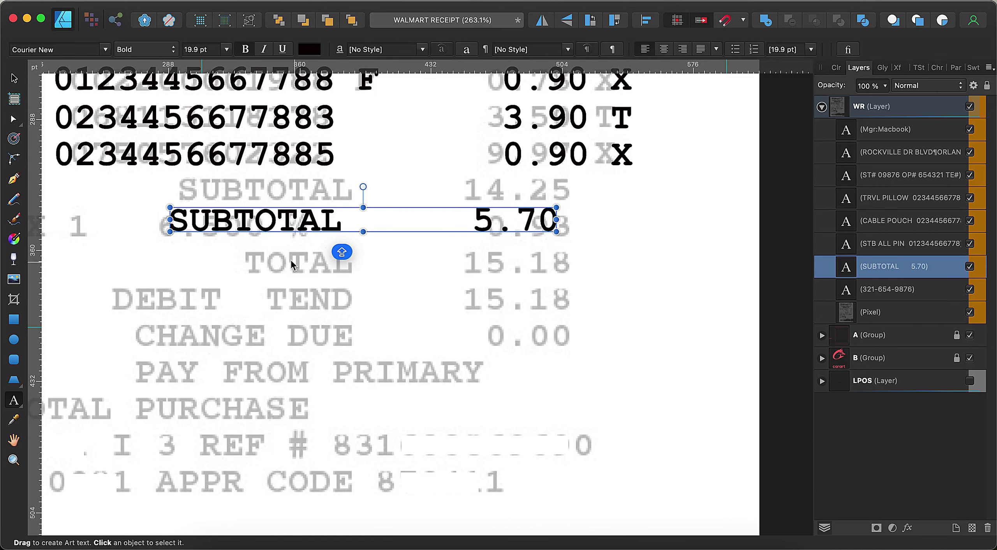
pyautogui.press('v')
pyautogui.moveTo(254, 226)
pyautogui.mouseDown()
pyautogui.moveTo(253, 195)
pyautogui.moveTo(273, 234)
pyautogui.mouseUp()
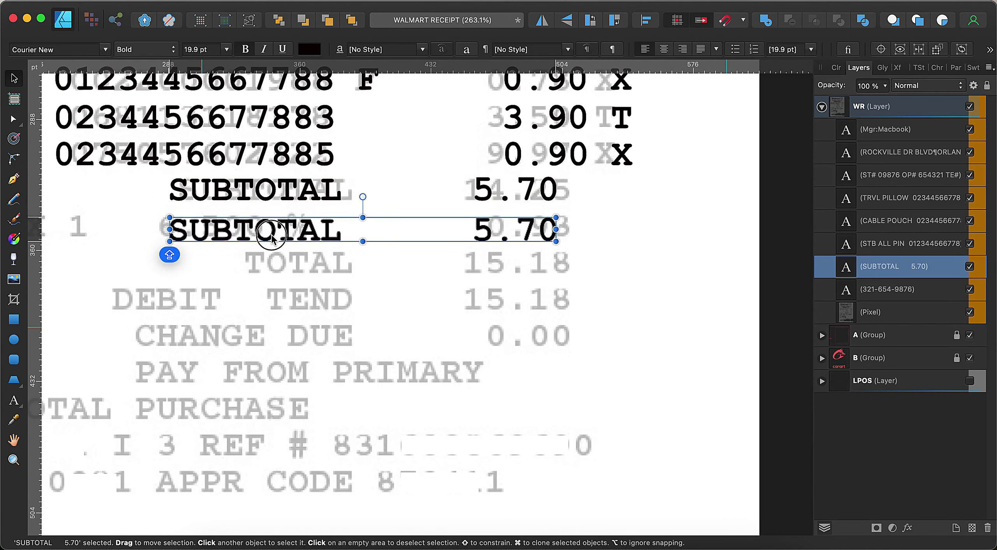
# Step: Copy SUBTOTAL down to start a TAX line, moving a spare copy down a row
pyautogui.hscroll(-5, 273, 234)
pyautogui.moveTo(613, 237); pyautogui.dragTo(409, 267)
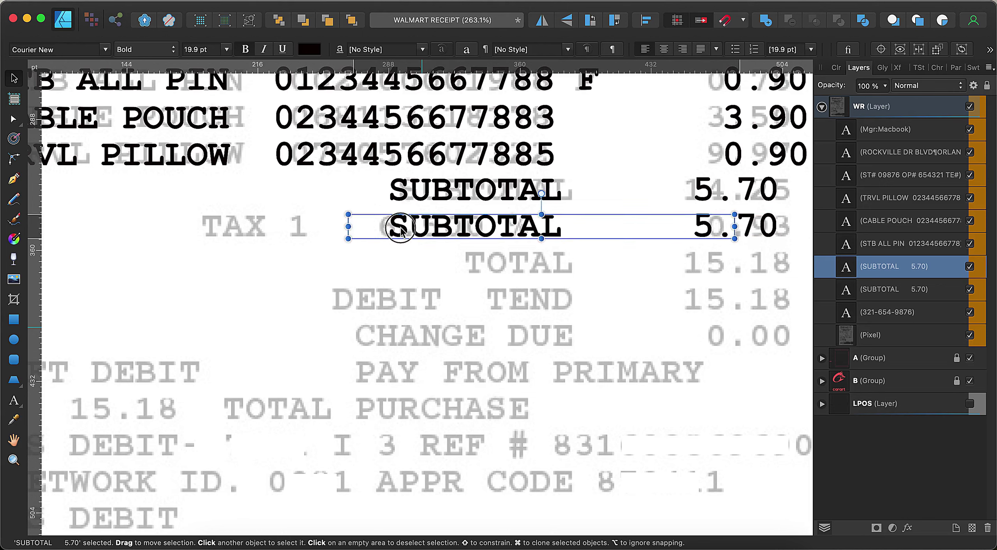
pyautogui.doubleClick(409, 267)
pyautogui.press('BackSpace')
pyautogui.press('BackSpace')
pyautogui.press('BackSpace')
pyautogui.press('BackSpace')
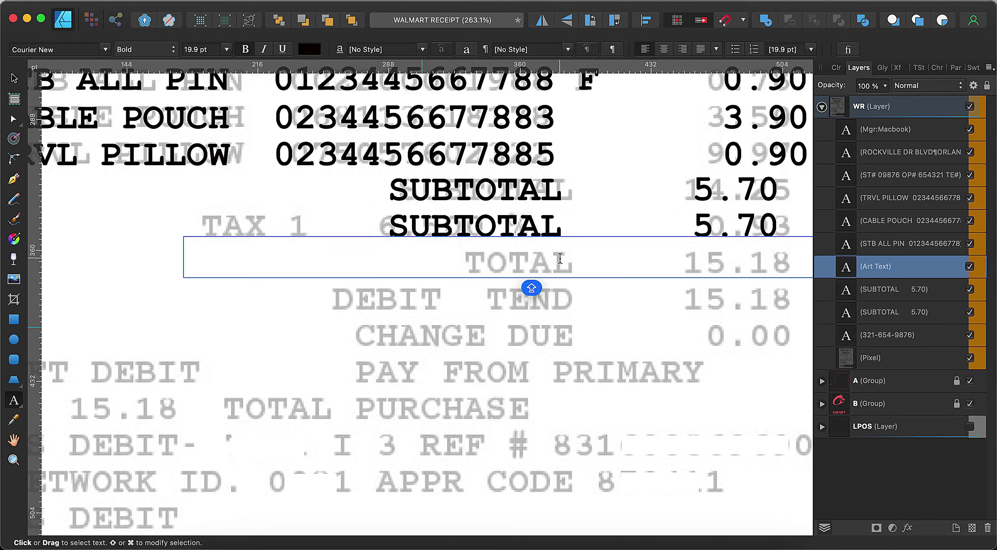
pyautogui.write('TAX')
pyautogui.press('Tab')
pyautogui.press('Escape')
pyautogui.moveTo(468, 226); pyautogui.dragTo(467, 257)
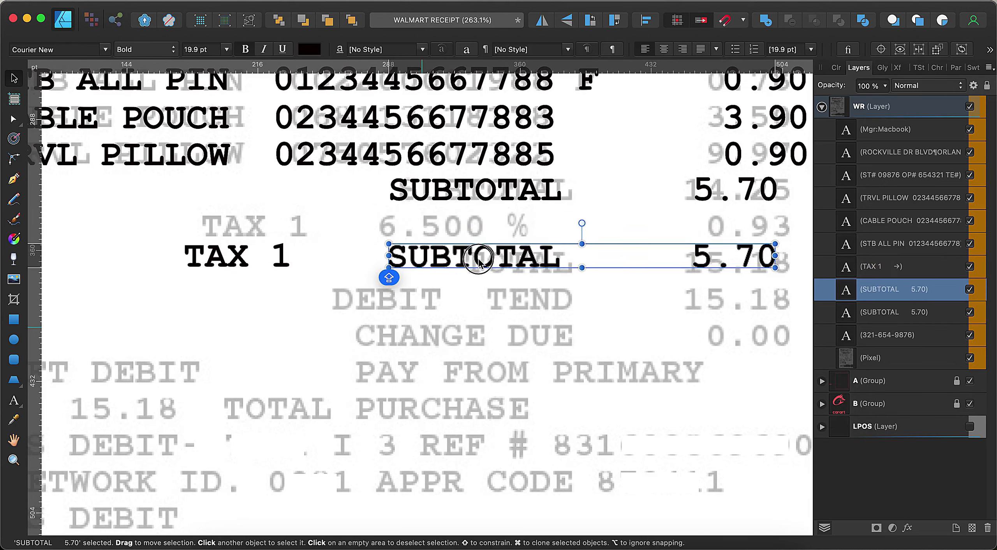
pyautogui.click(285, 259)
pyautogui.moveTo(285, 260); pyautogui.dragTo(300, 248)
# Step: Complete TAX 1 6.000% 0.34 and place it on its faded row
pyautogui.press('t')
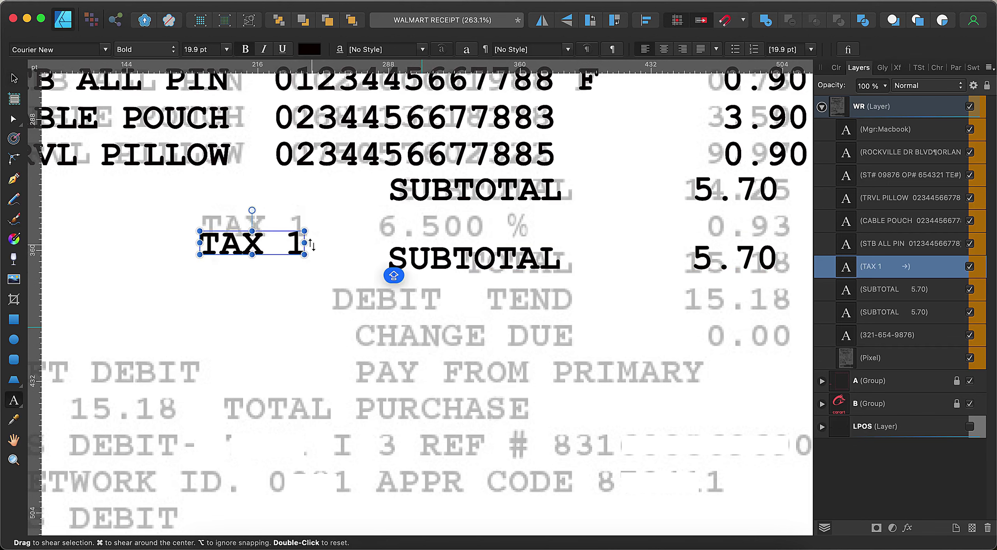
pyautogui.click(312, 245)
pyautogui.write('6.000%    0.34')
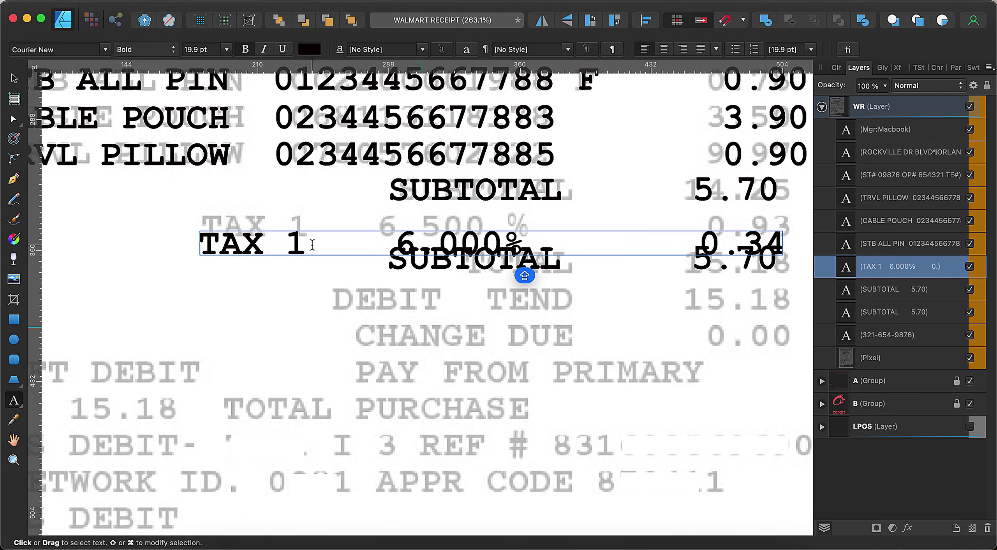
pyautogui.press('Escape')
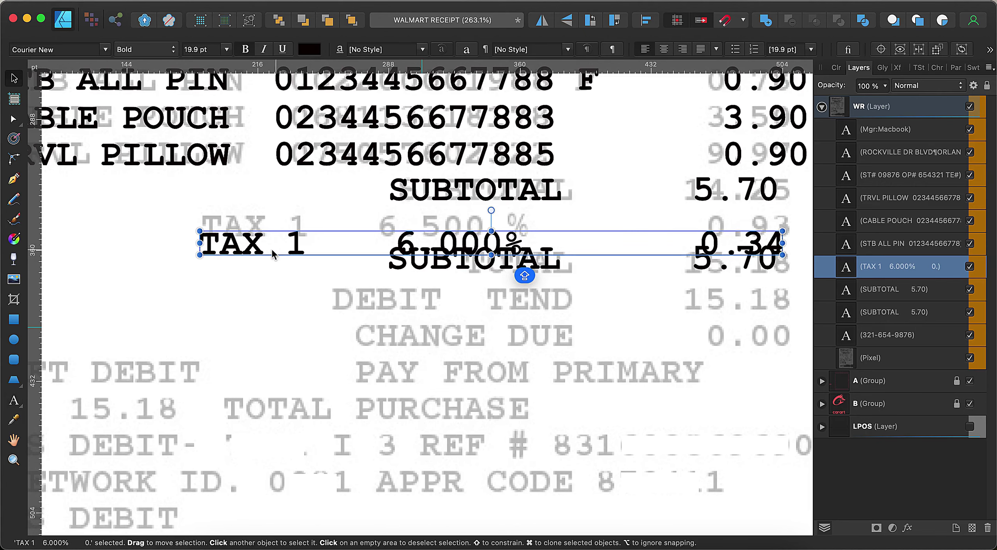
pyautogui.moveTo(256, 250); pyautogui.dragTo(257, 233)
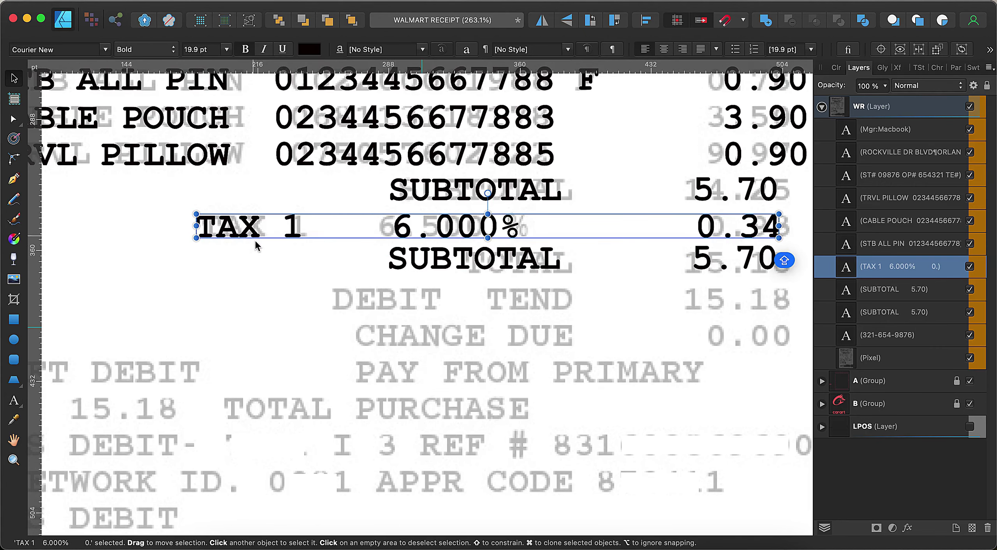
pyautogui.scroll(-2, 254, 232)
# Step: Turn a copied SUBTOTAL line into a bold TOTAL 6.04 line over its row
pyautogui.moveTo(429, 230); pyautogui.dragTo(439, 268)
pyautogui.press('t')
pyautogui.press('Delete')
pyautogui.press('Delete')
pyautogui.press('Delete')
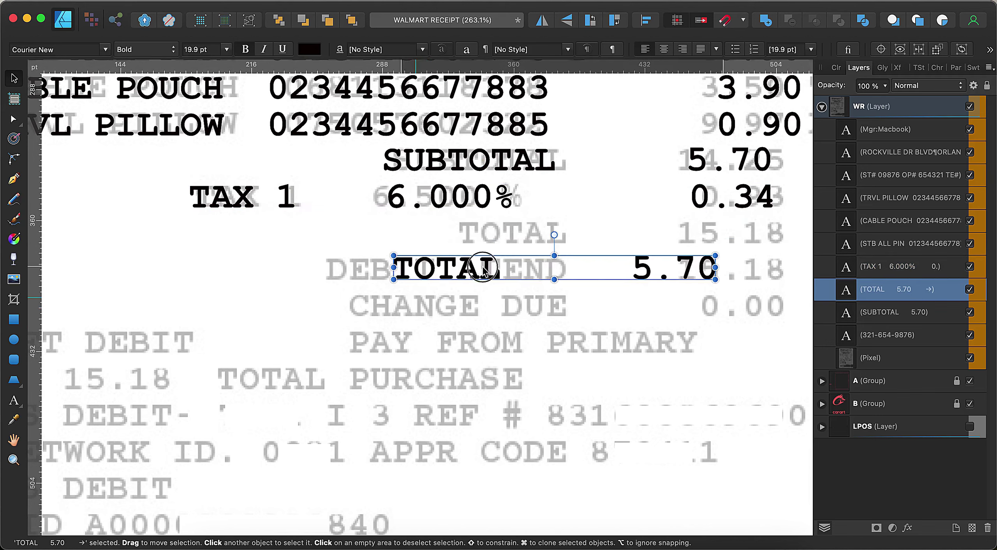
pyautogui.moveTo(376, 267); pyautogui.dragTo(443, 259)
pyautogui.click(774, 257)
pyautogui.moveTo(773, 258); pyautogui.dragTo(700, 259)
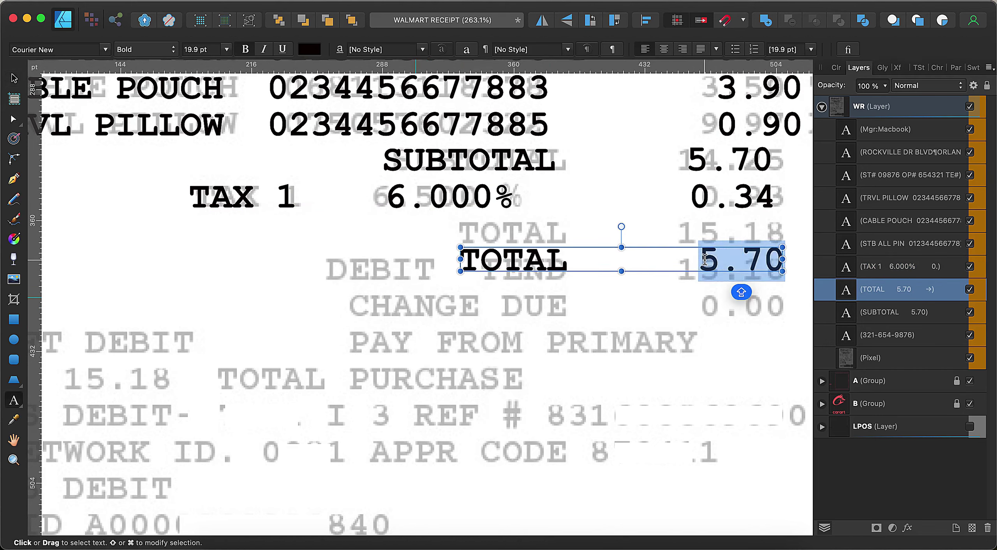
pyautogui.write('6.0')
pyautogui.press('Escape')
pyautogui.moveTo(467, 261); pyautogui.dragTo(460, 232)
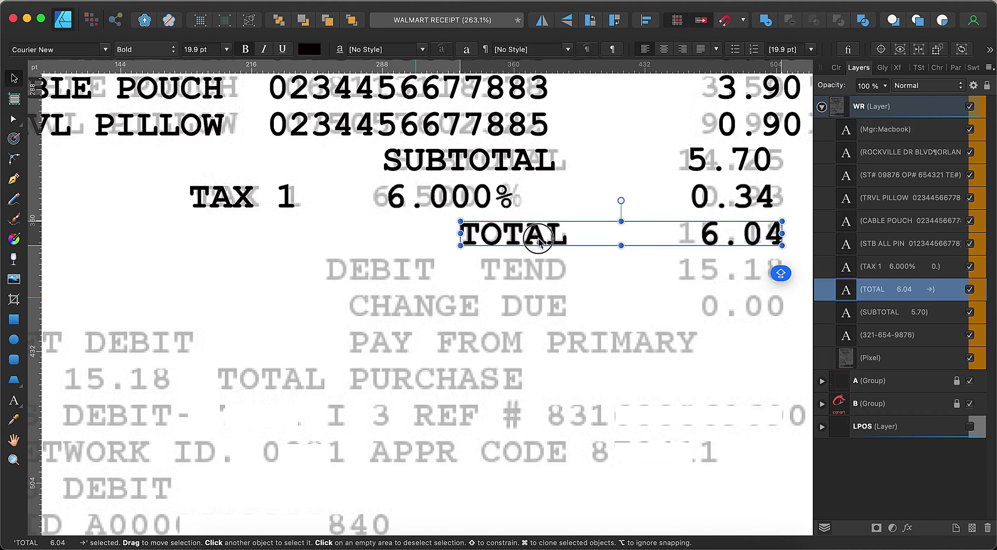
# Step: Duplicate TOTAL 6.04, retype the copy as DEBIT TEND 6.04, and place it on its row
pyautogui.scroll(-2, 555, 292)
pyautogui.moveTo(485, 192); pyautogui.dragTo(479, 230)
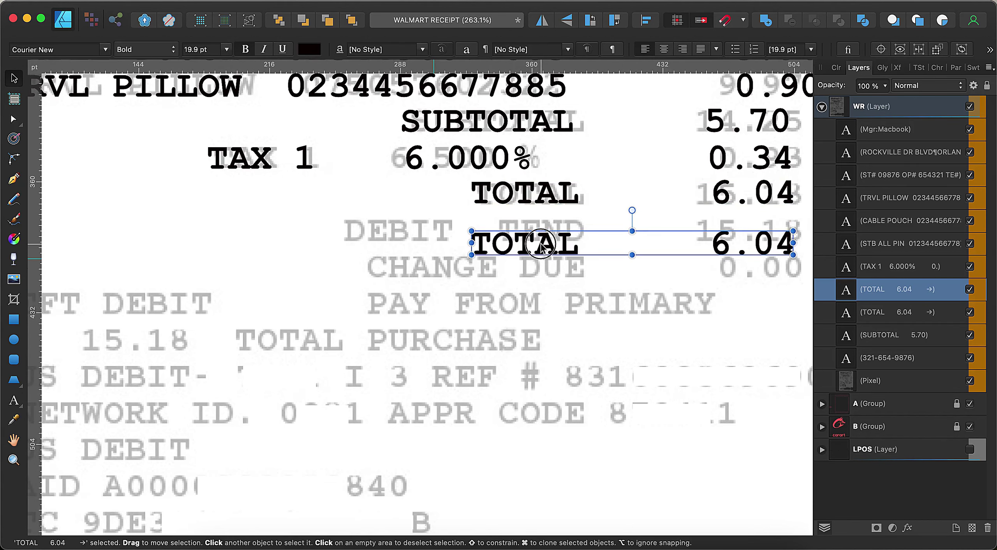
pyautogui.press('t')
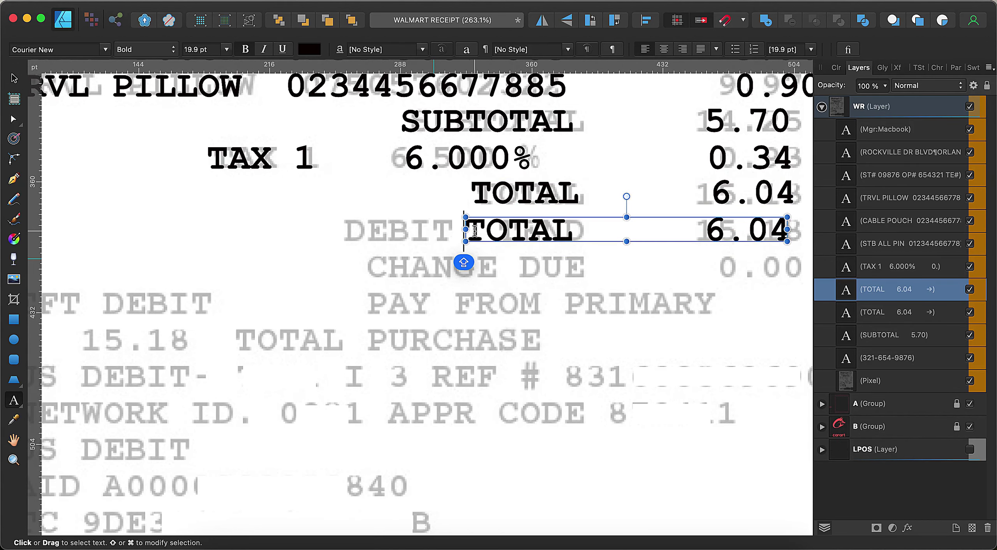
pyautogui.write('DEBIT')
pyautogui.doubleClick(647, 230)
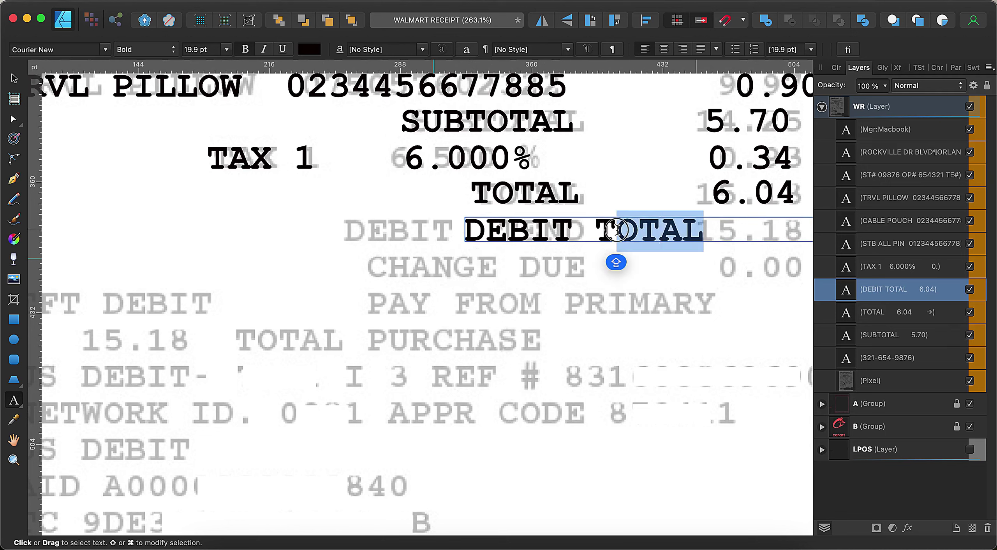
pyautogui.write('T')
pyautogui.press('Escape')
pyautogui.moveTo(615, 232)
pyautogui.mouseDown()
pyautogui.moveTo(549, 255)
pyautogui.moveTo(497, 255)
pyautogui.moveTo(476, 231)
pyautogui.moveTo(474, 268)
pyautogui.mouseUp()
pyautogui.write('END')
pyautogui.press('Escape')
pyautogui.click(475, 254)
pyautogui.hscroll(2, 476, 253)
pyautogui.press('Escape')
# Step: Retype a DEBIT TEND copy as CHANGE DUE 0.00 and position it over its template row
pyautogui.scroll(-2, 523, 268)
pyautogui.doubleClick(507, 263)
pyautogui.keyDown('shift'); pyautogui.click(330, 264); pyautogui.keyUp('shift')
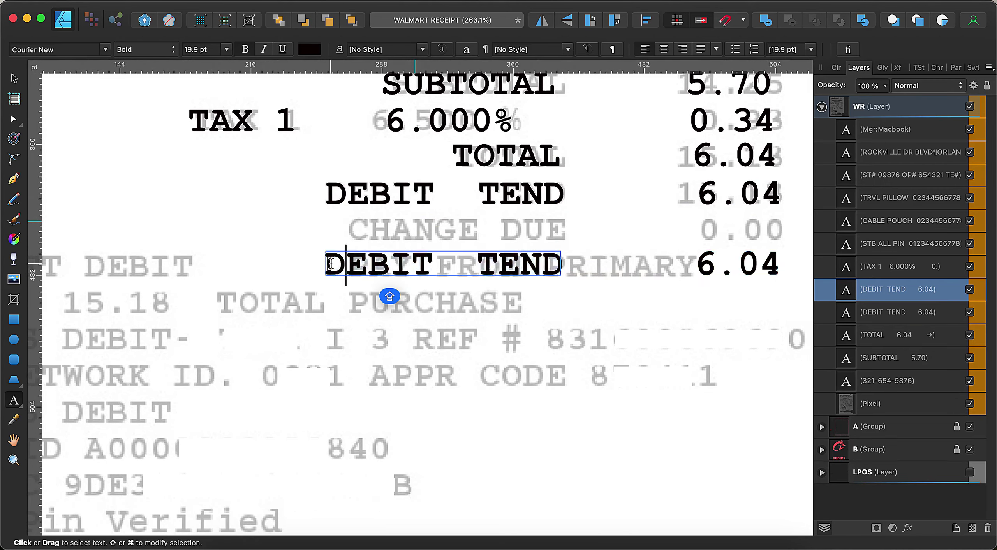
pyautogui.write('CHANGE DU')
pyautogui.doubleClick(677, 265)
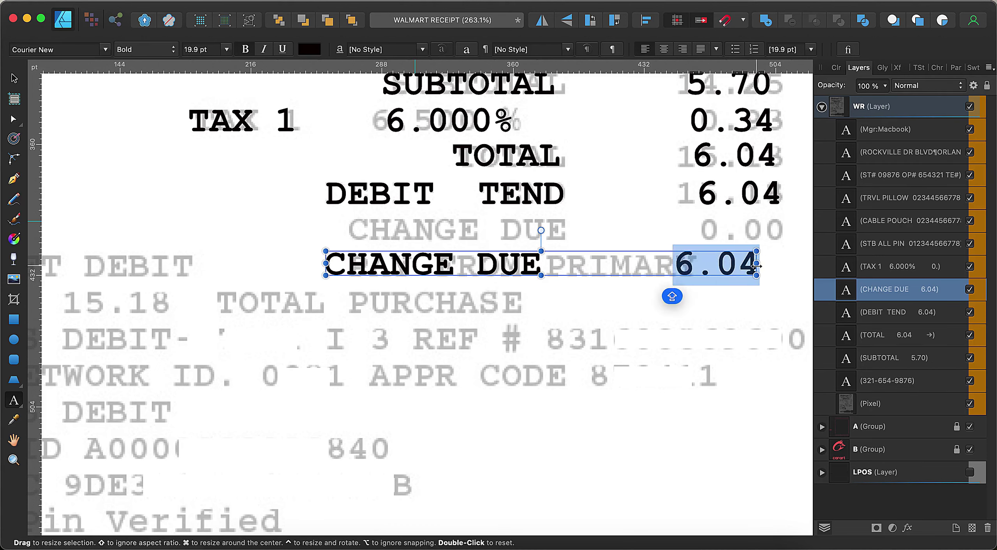
pyautogui.write('0.00')
pyautogui.press('Escape')
pyautogui.moveTo(483, 268)
pyautogui.mouseDown()
pyautogui.moveTo(490, 233)
pyautogui.moveTo(507, 300)
pyautogui.mouseUp()
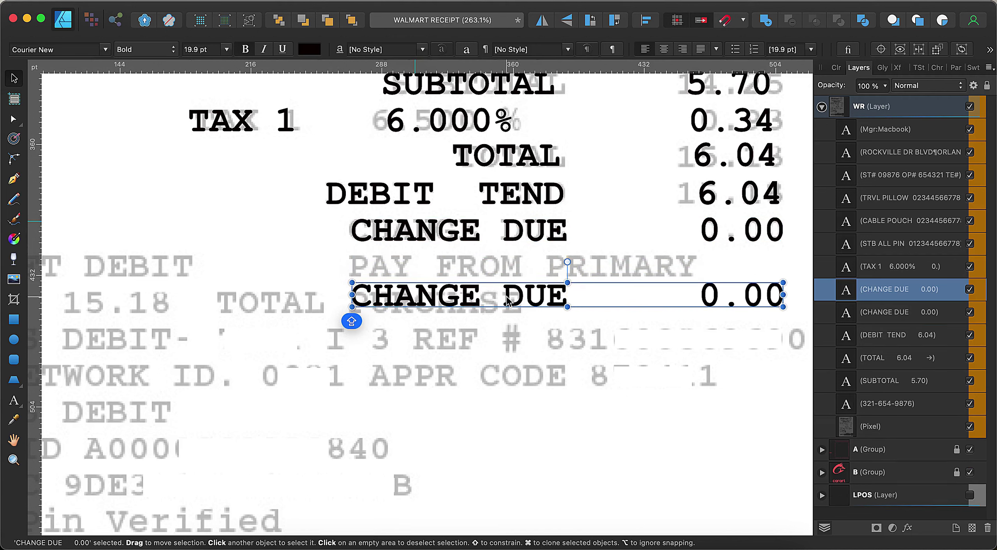
# Step: Retype the duplicated CHANGE DUE line as PAY FROM PRIMARY and move it onto the payment row
pyautogui.doubleClick(506, 295)
pyautogui.click(784, 295)
pyautogui.hotkey('shift', 'Left')
pyautogui.hotkey('shift', 'Left')
pyautogui.hotkey('shift', 'Left')
pyautogui.hotkey('shift', 'Left')
pyautogui.hotkey('shift', 'Left')
pyautogui.hotkey('shift', 'Left')
pyautogui.press('BackSpace')
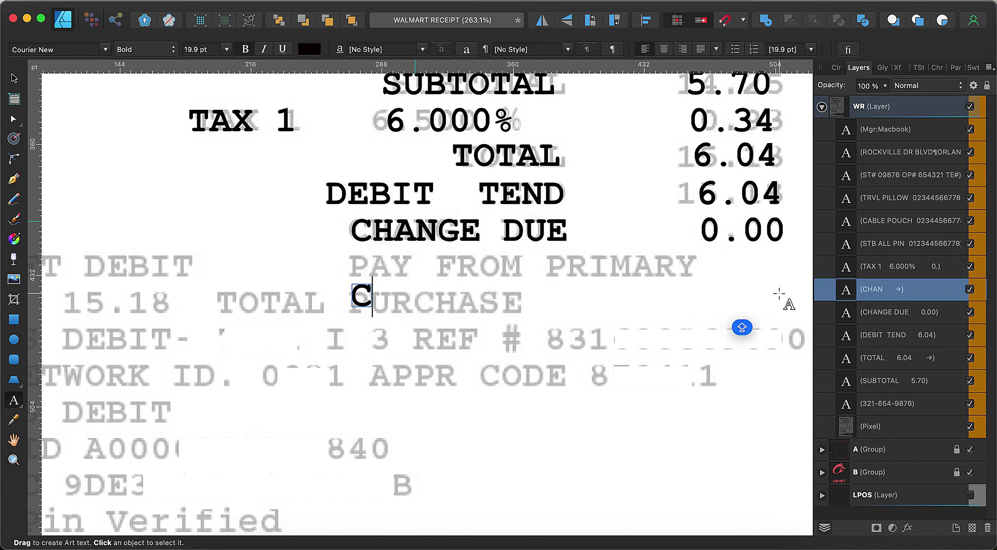
pyautogui.write('PAY FROM PRIMARY')
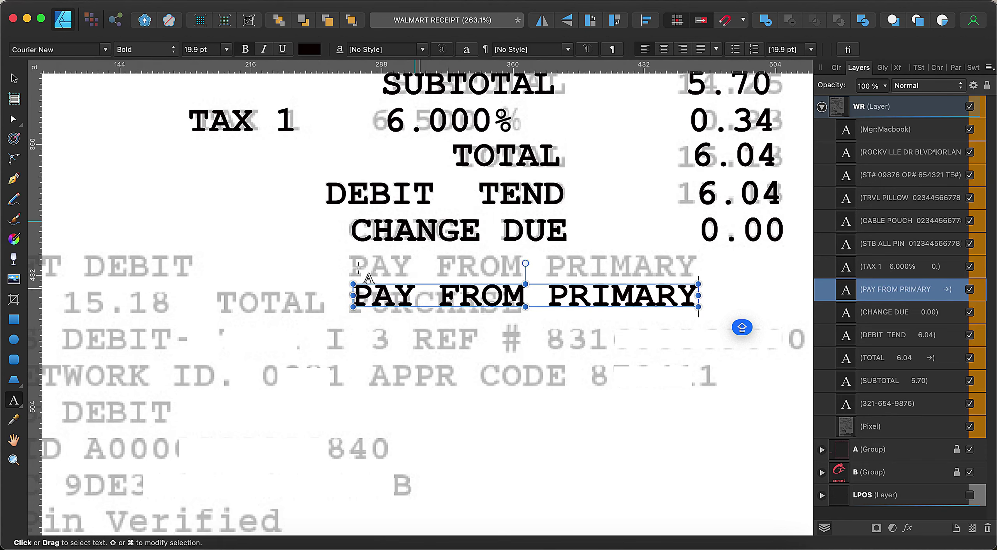
pyautogui.press('Escape')
pyautogui.moveTo(499, 301); pyautogui.dragTo(493, 273)
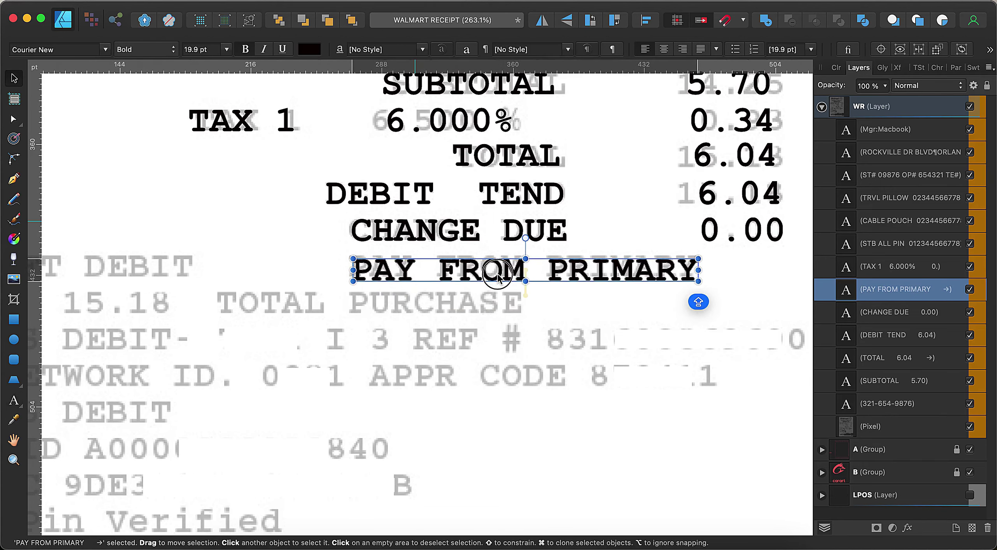
# Step: Copy CHANGE DUE to the row's left, retype it as EFT DEBIT, and nudge it into place
pyautogui.hscroll(-5, 493, 272)
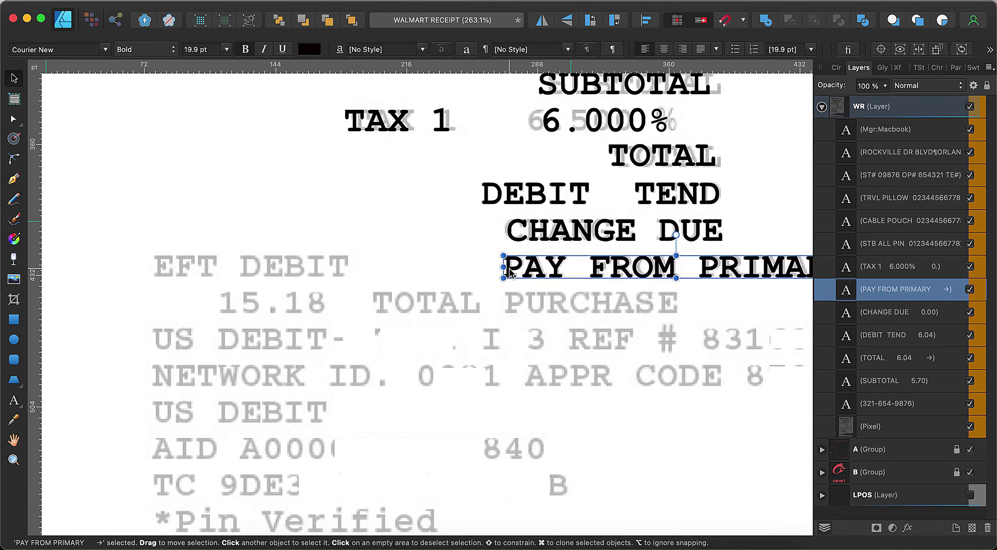
pyautogui.click(565, 238)
pyautogui.moveTo(565, 237)
pyautogui.mouseDown()
pyautogui.moveTo(217, 281)
pyautogui.moveTo(213, 297)
pyautogui.mouseUp()
pyautogui.press('t')
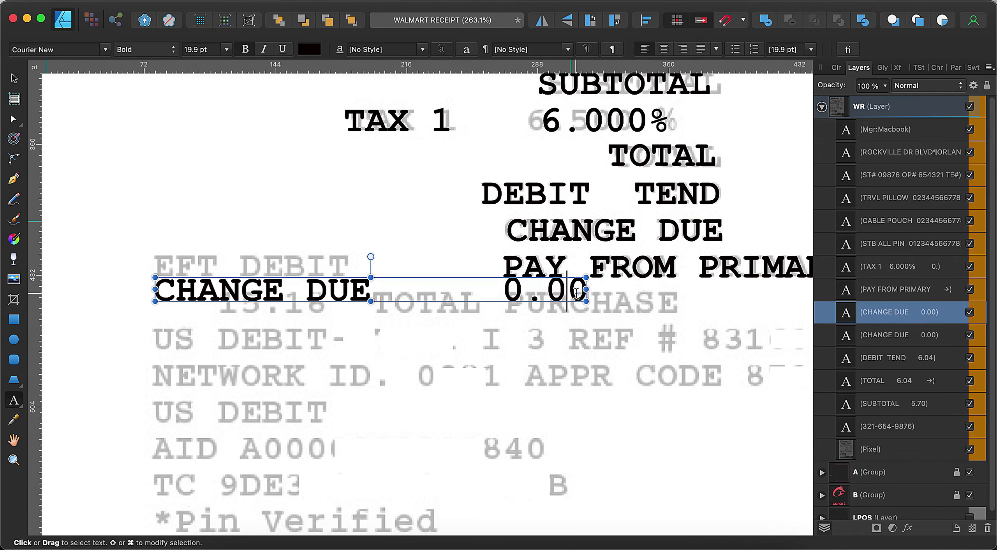
pyautogui.doubleClick(576, 286)
pyautogui.press('BackSpace')
pyautogui.press('BackSpace')
pyautogui.press('BackSpace')
pyautogui.press('BackSpace')
pyautogui.press('BackSpace')
pyautogui.press('BackSpace')
pyautogui.write('E')
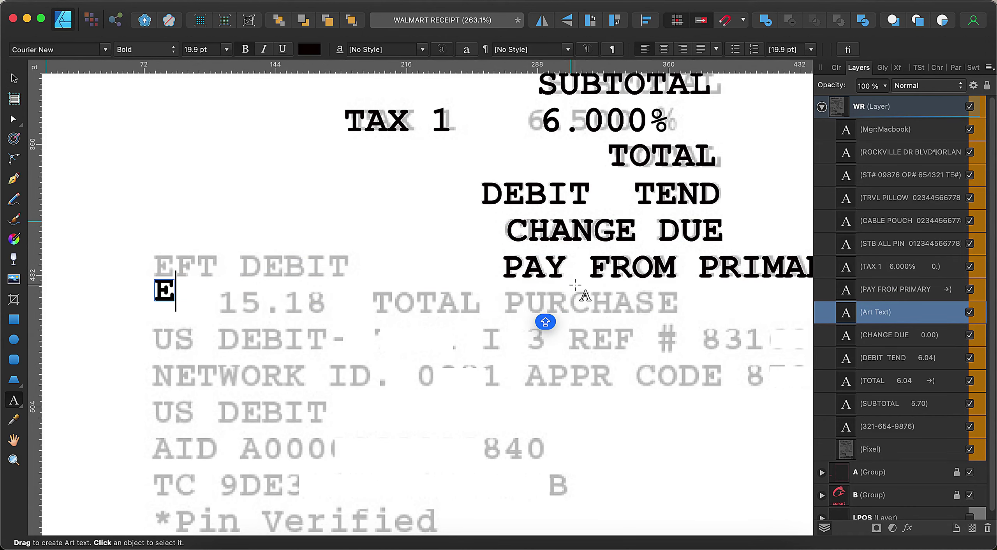
pyautogui.press('Escape')
pyautogui.hotkey('shift', 'Up')
pyautogui.hotkey('shift', 'Up')
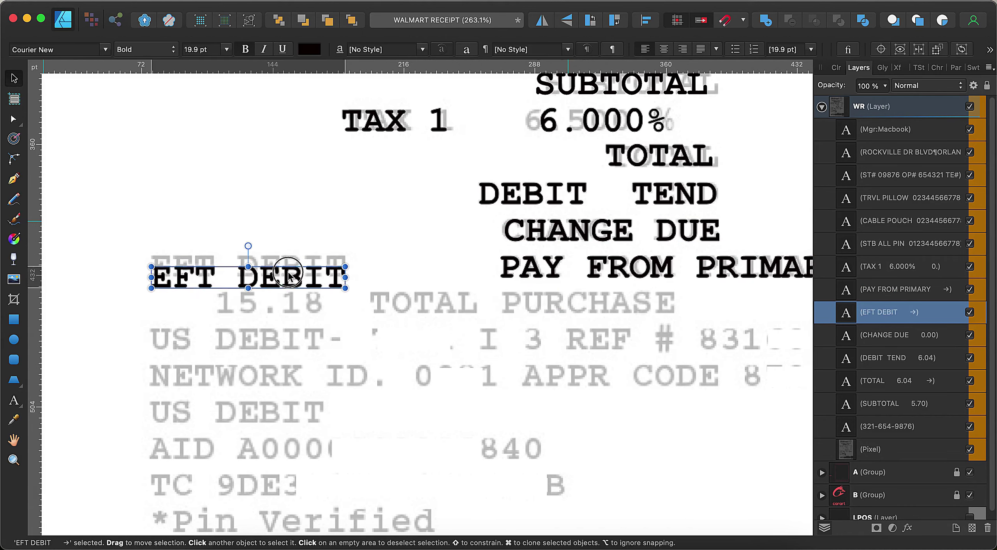
pyautogui.hotkey('shift', 'Up')
pyautogui.press('Escape')
pyautogui.press('super+0')
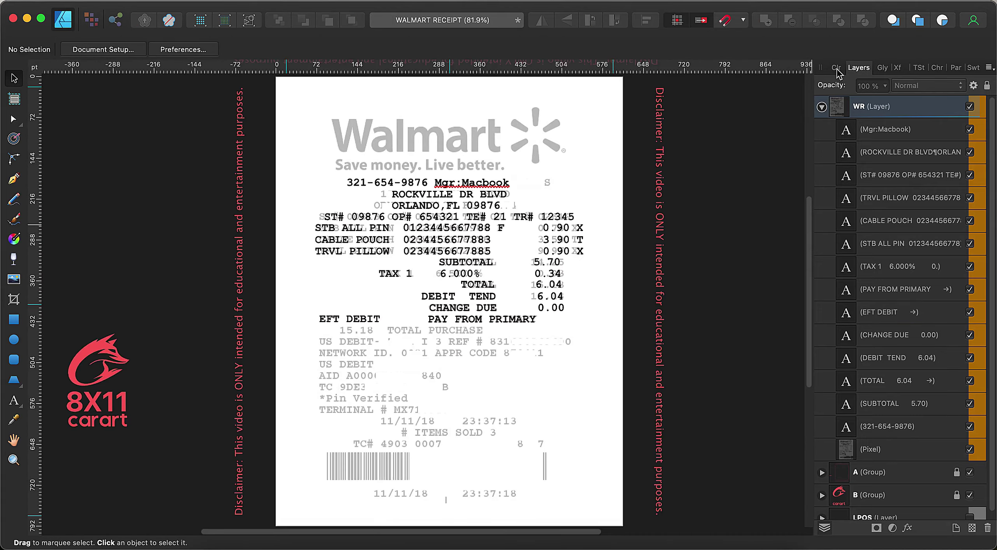
# Step: Hide the traced receipt template, zoom into the totals, and drag a vertical guide to the amounts
pyautogui.click(971, 449)
pyautogui.press('z')
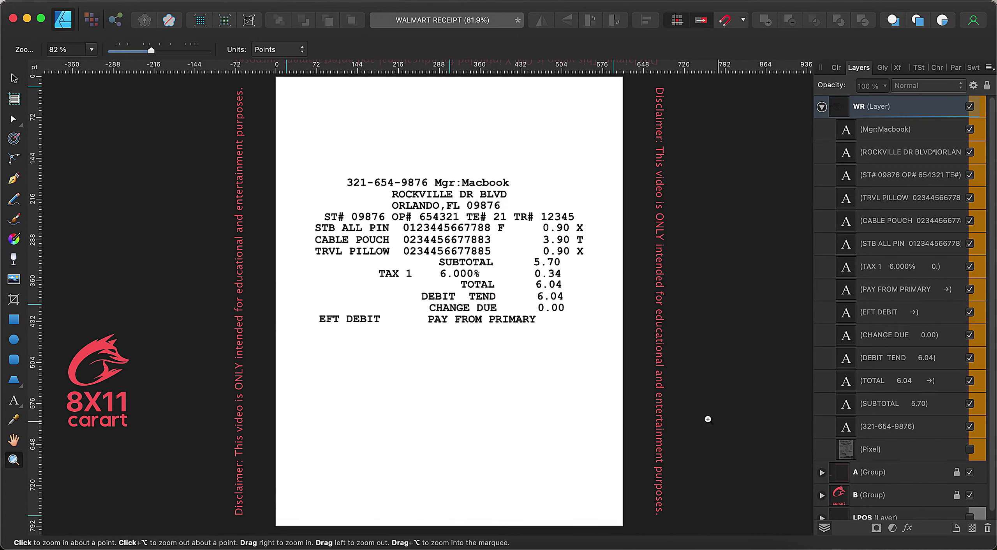
pyautogui.click(534, 362)
pyautogui.click(13, 80)
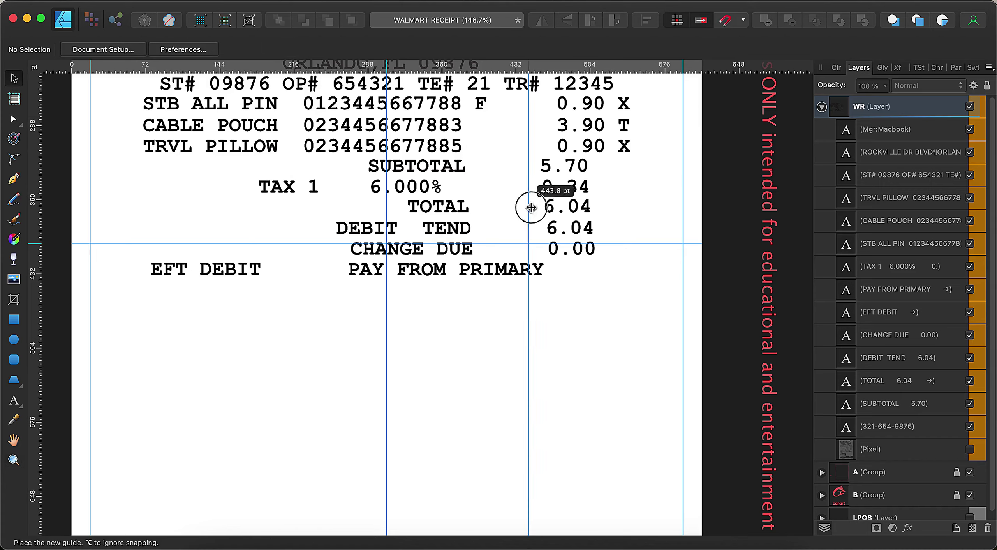
pyautogui.moveTo(387, 207); pyautogui.dragTo(595, 220)
# Step: Nudge the TOTAL 6.04 line so its amount snaps to the vertical guide
pyautogui.scroll(3, 592, 237)
pyautogui.click(592, 238)
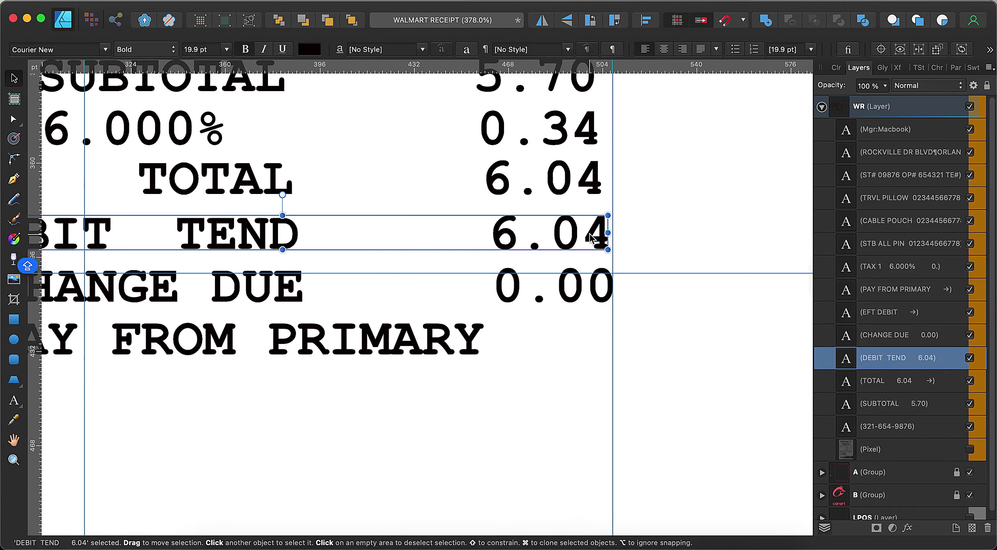
pyautogui.moveTo(566, 187); pyautogui.dragTo(566, 189)
pyautogui.scroll(5, 573, 188)
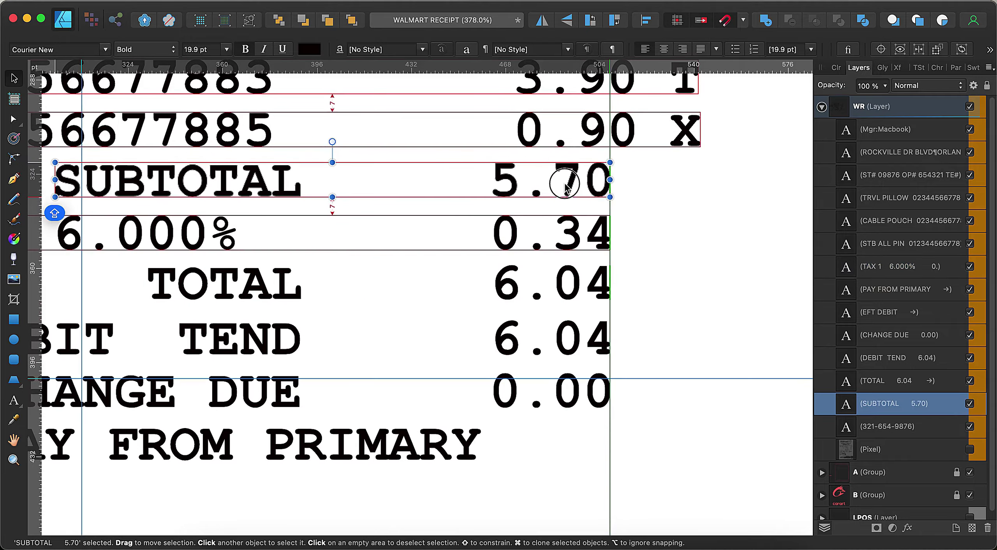
pyautogui.click(635, 232)
pyautogui.scroll(-5, 607, 253)
pyautogui.scroll(-5, 507, 411)
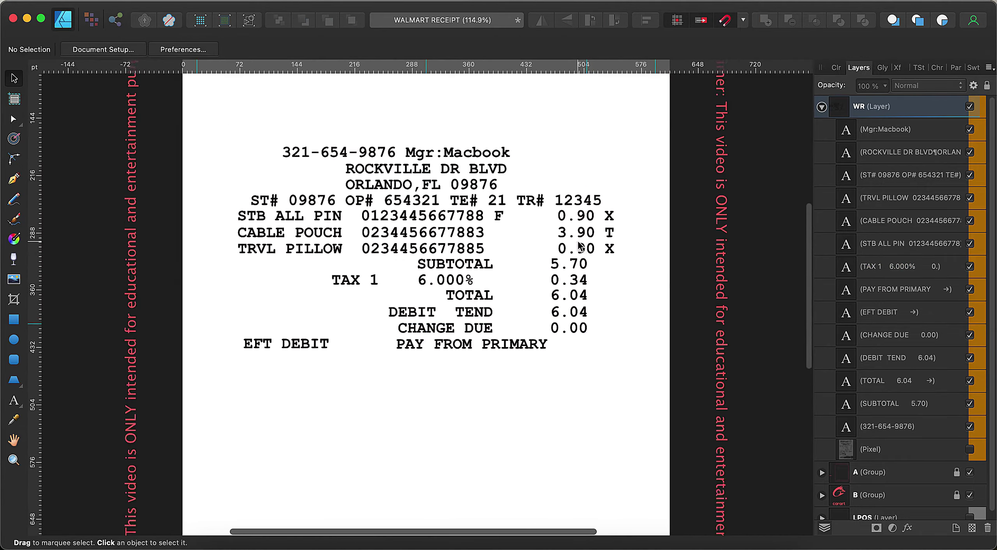
pyautogui.scroll(-2, 507, 411)
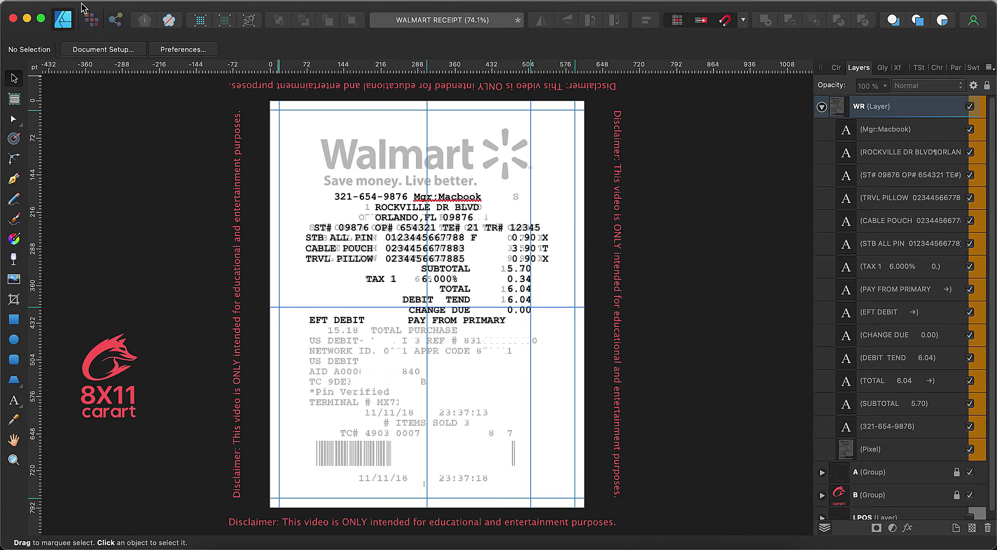
# Step: Copy EFT DEBIT below, retype it as 6.04 TOTAL PURCHASE, and move it onto its row
pyautogui.scroll(5, 403, 357)
pyautogui.click(261, 293)
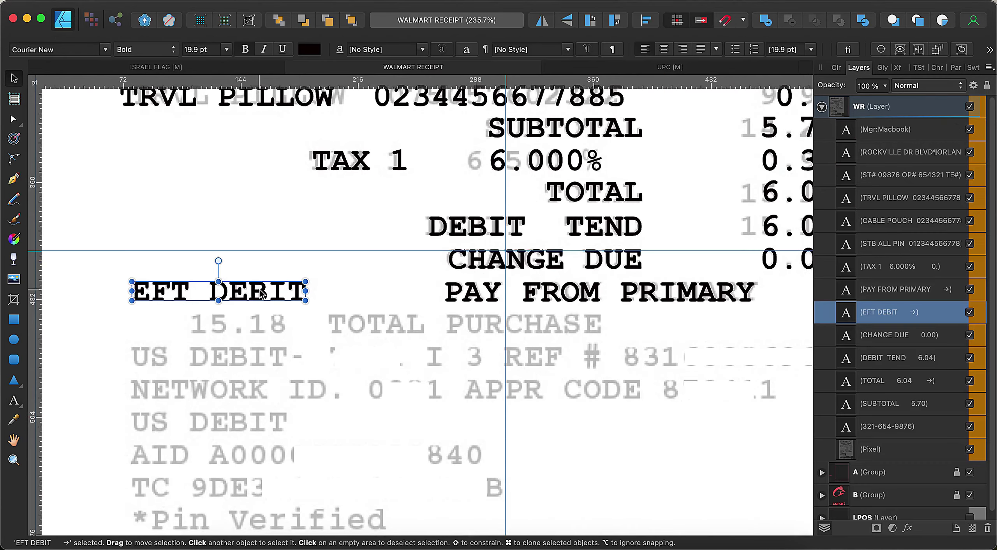
pyautogui.moveTo(262, 293); pyautogui.dragTo(325, 353)
pyautogui.press('t')
pyautogui.tripleClick(158, 350)
pyautogui.write('6.04   TOTAL PURCHASE')
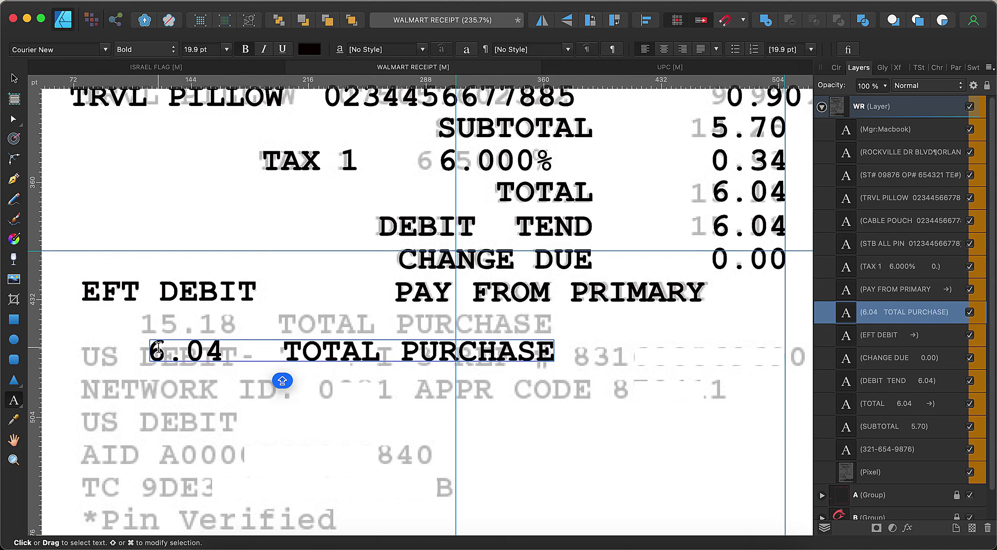
pyautogui.click(13, 80)
pyautogui.moveTo(409, 350); pyautogui.dragTo(409, 327)
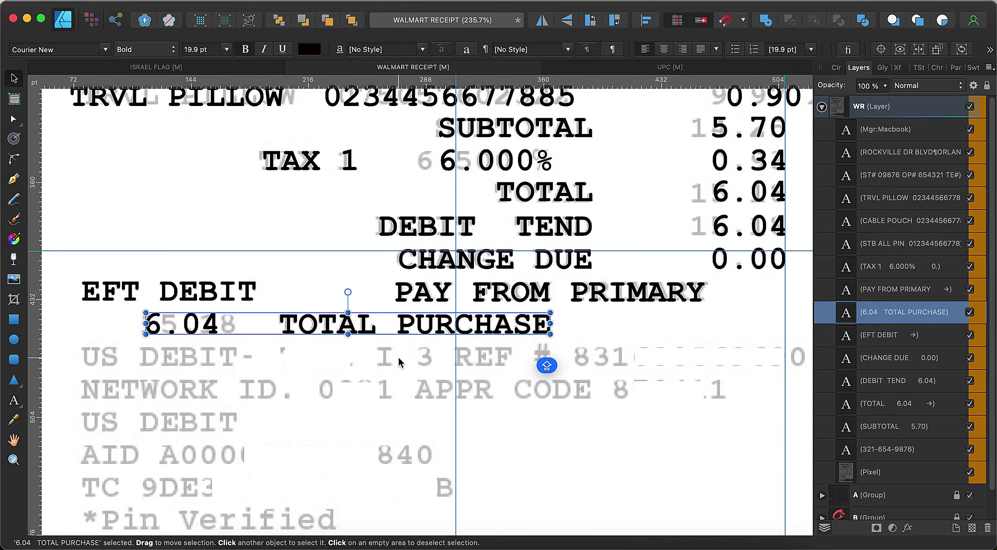
pyautogui.hscroll(3, 399, 362)
pyautogui.hscroll(-3, 399, 362)
# Step: Copy EFT DEBIT further down, retype it as the US DEBIT line, and move it onto its row
pyautogui.moveTo(212, 297); pyautogui.dragTo(214, 386)
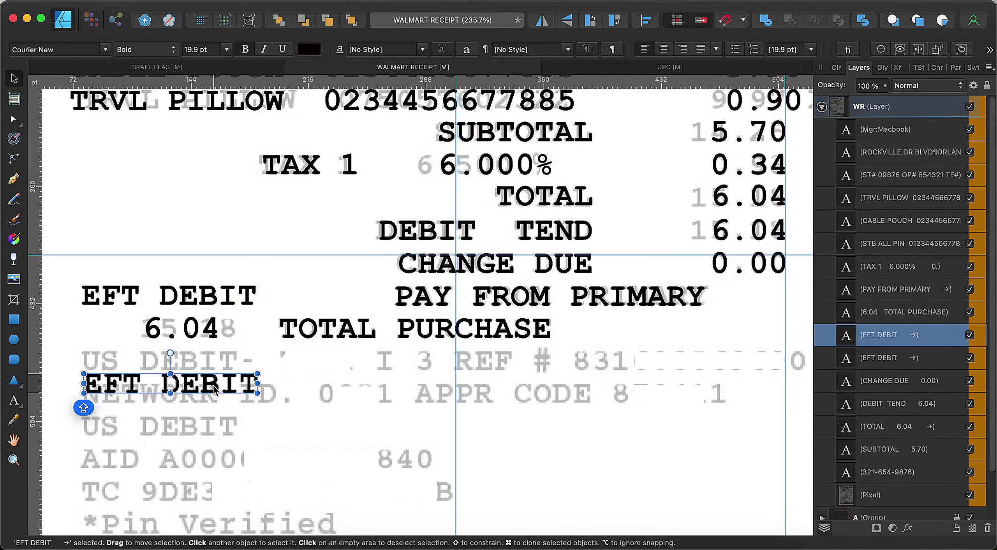
pyautogui.press('t')
pyautogui.tripleClick(213, 386)
pyautogui.write('US')
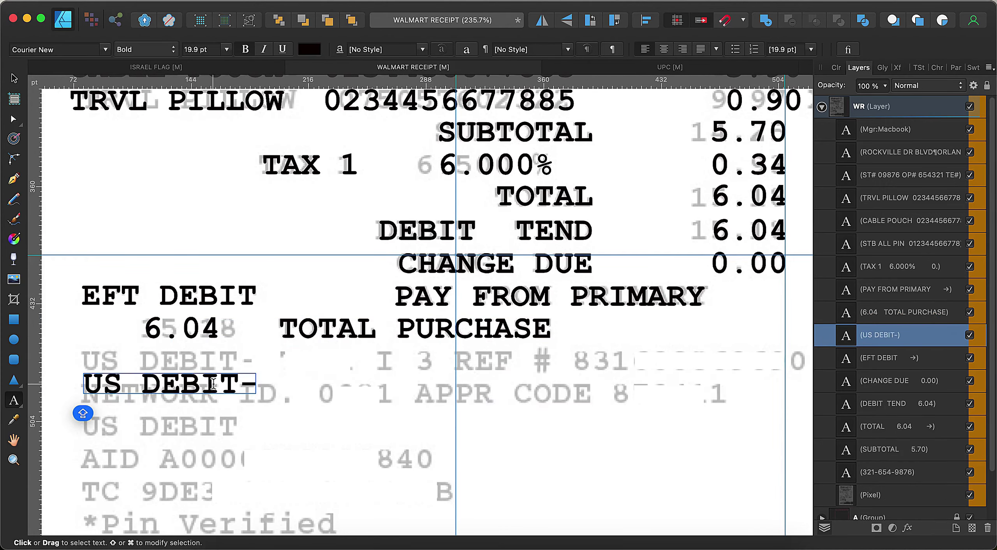
pyautogui.press('Escape')
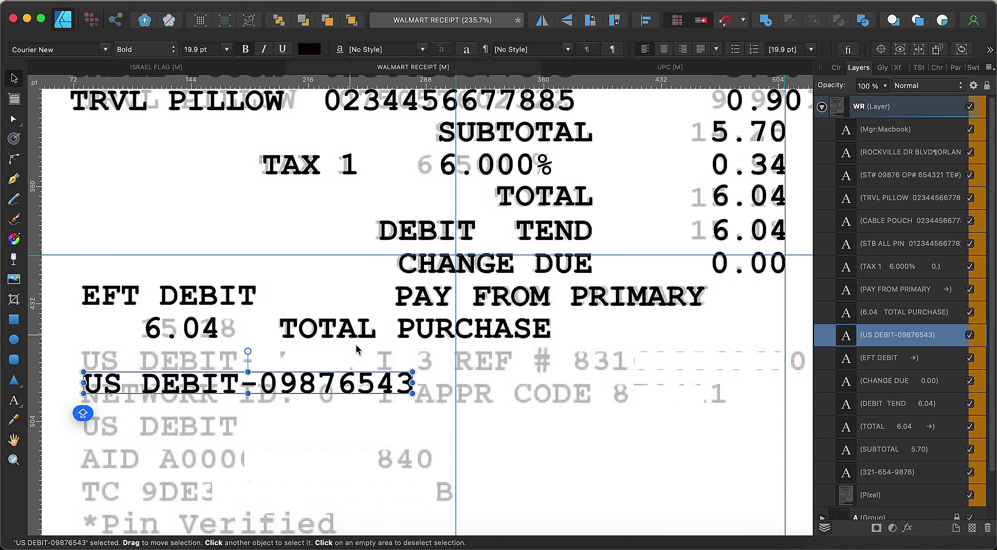
pyautogui.moveTo(213, 384); pyautogui.dragTo(390, 361)
# Step: Add the REF # label and reference number to the US DEBIT line
pyautogui.press('t')
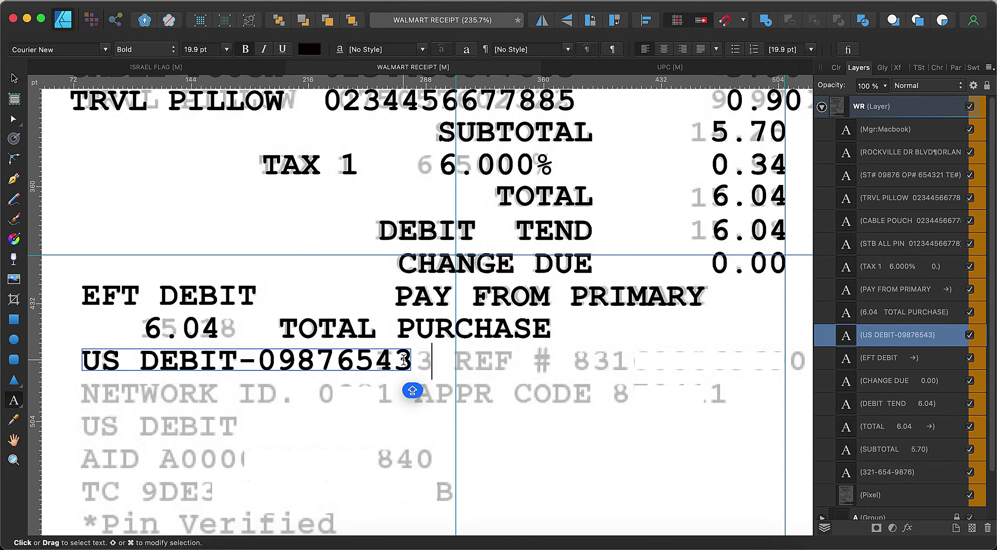
pyautogui.write('# 1234567890')
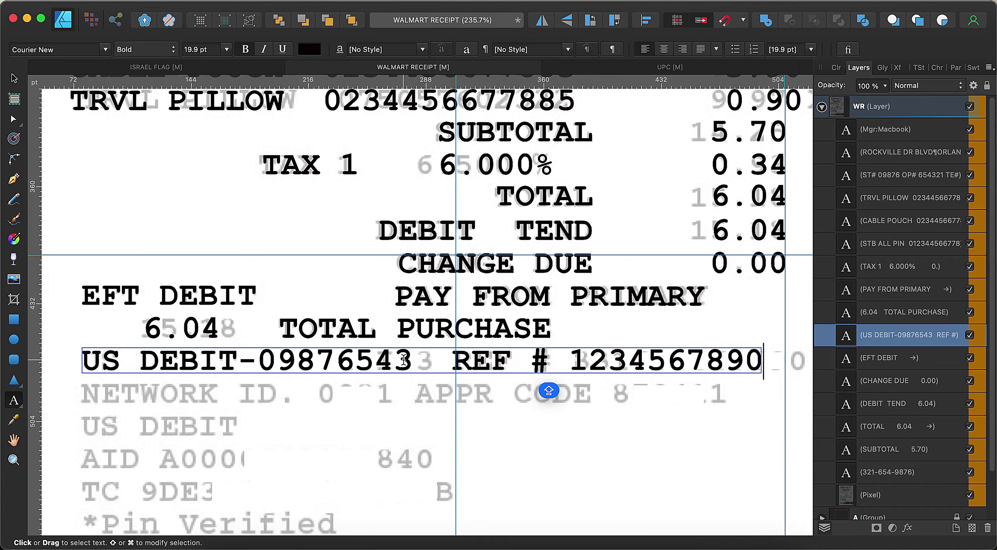
pyautogui.hscroll(3, 404, 359)
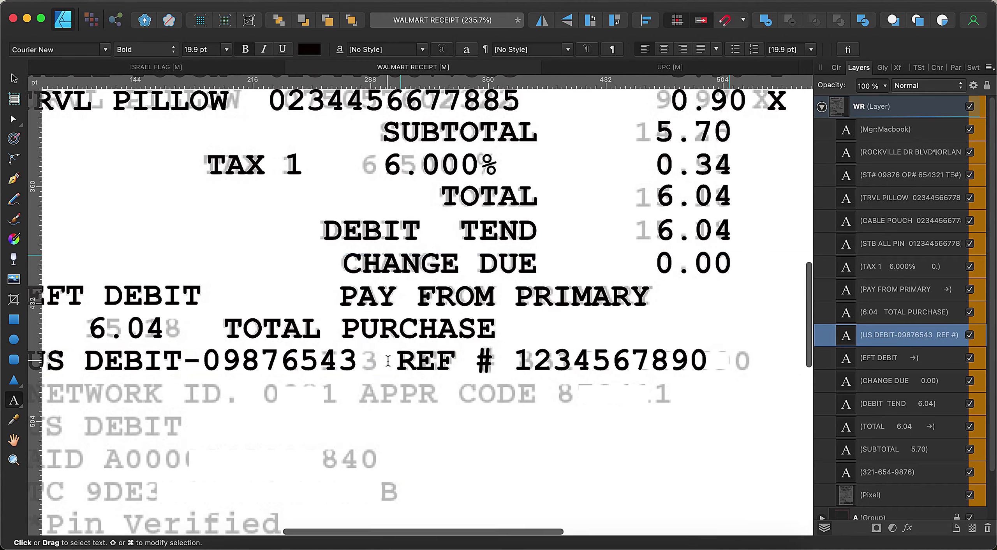
pyautogui.click(652, 361)
pyautogui.write('5')
pyautogui.scroll(-3, 568, 412)
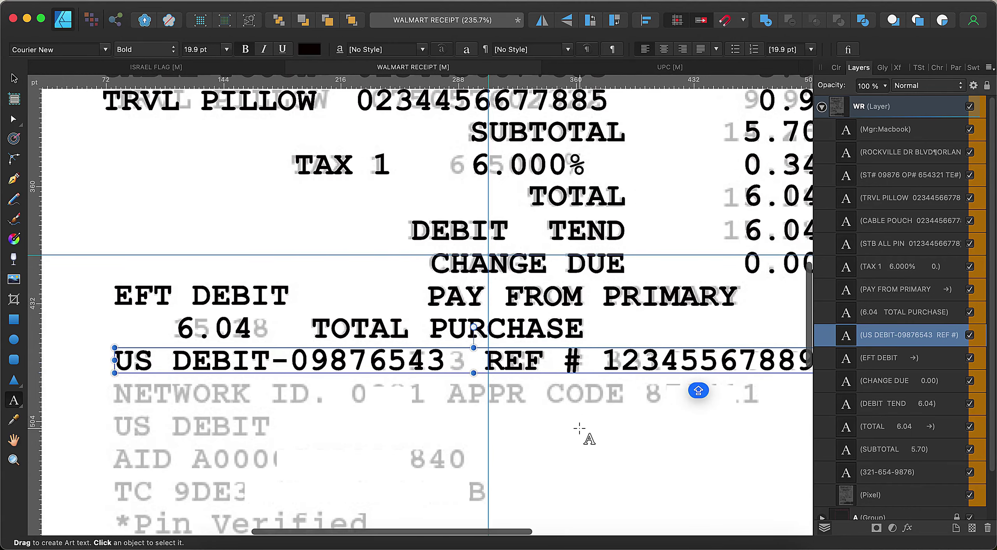
pyautogui.scroll(-3, 586, 434)
pyautogui.press('Escape')
pyautogui.press('v')
pyautogui.click(467, 415)
# Step: Copy EFT DEBIT to the next row and retype it as NETWORK ID-09876 APPR CODE 876543
pyautogui.scroll(3, 424, 409)
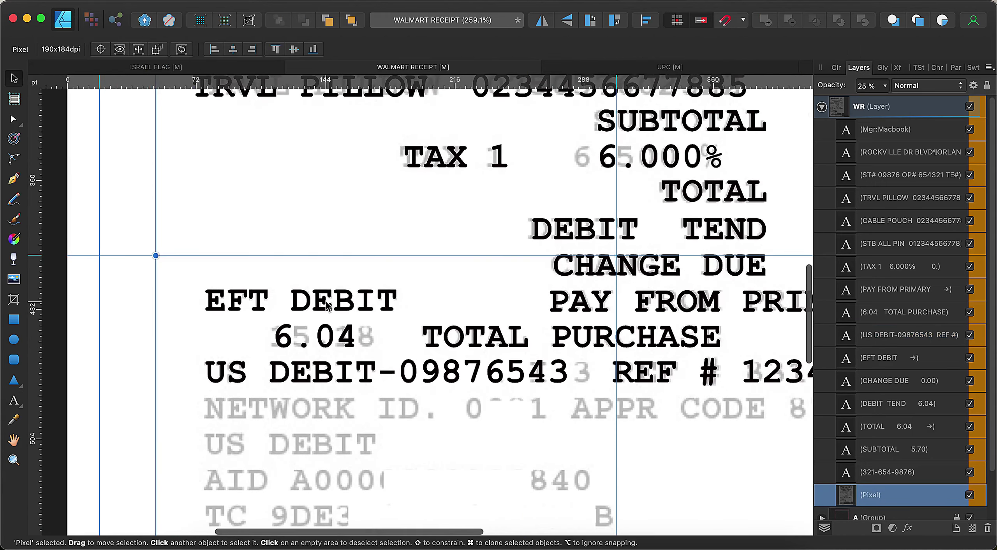
pyautogui.moveTo(359, 307); pyautogui.dragTo(359, 439)
pyautogui.tripleClick(359, 439)
pyautogui.write('NETWO')
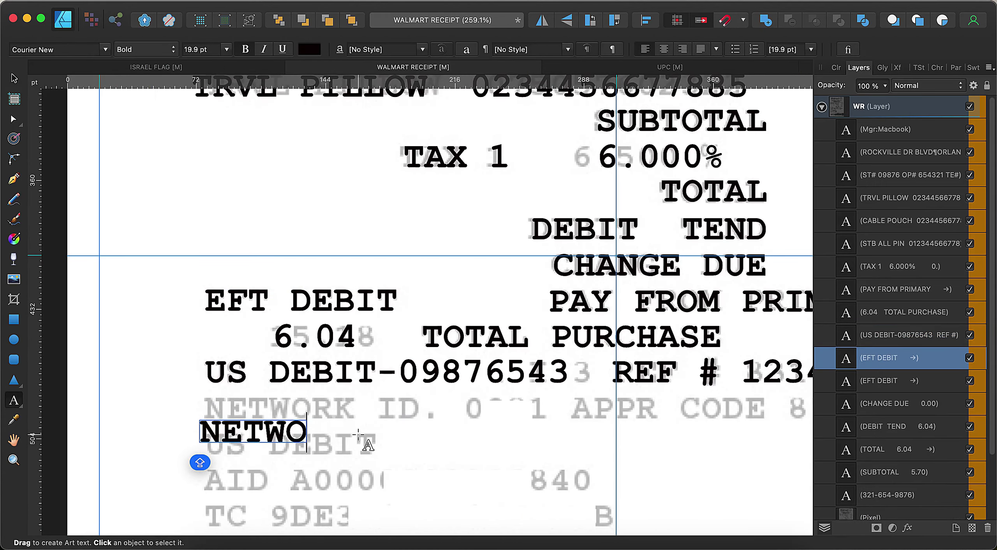
pyautogui.write('RK ID-')
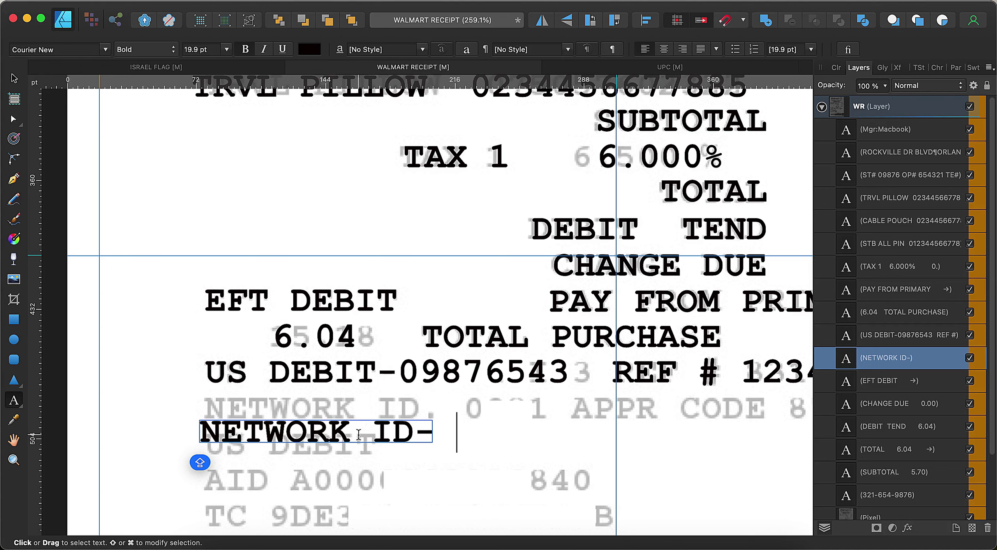
pyautogui.write('09876')
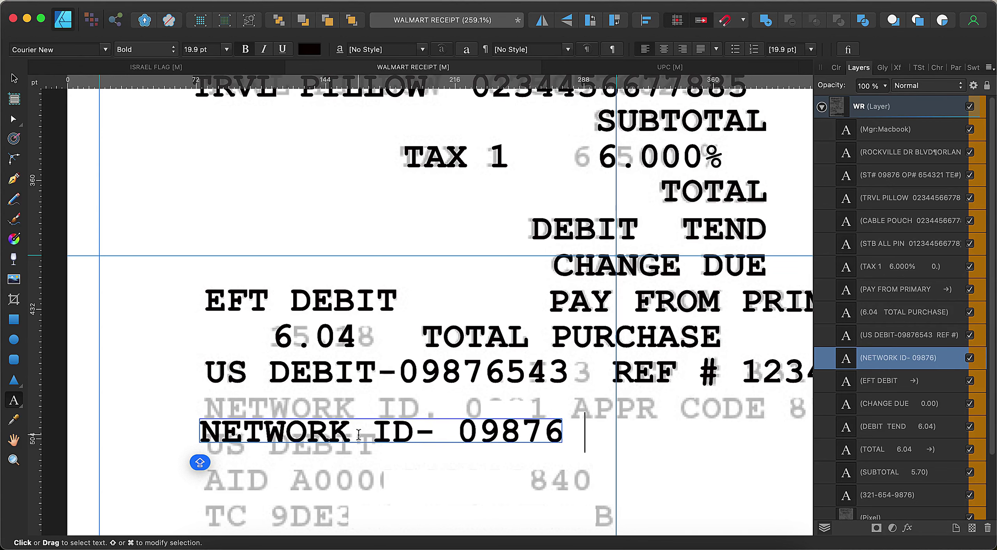
pyautogui.write(' 876543')
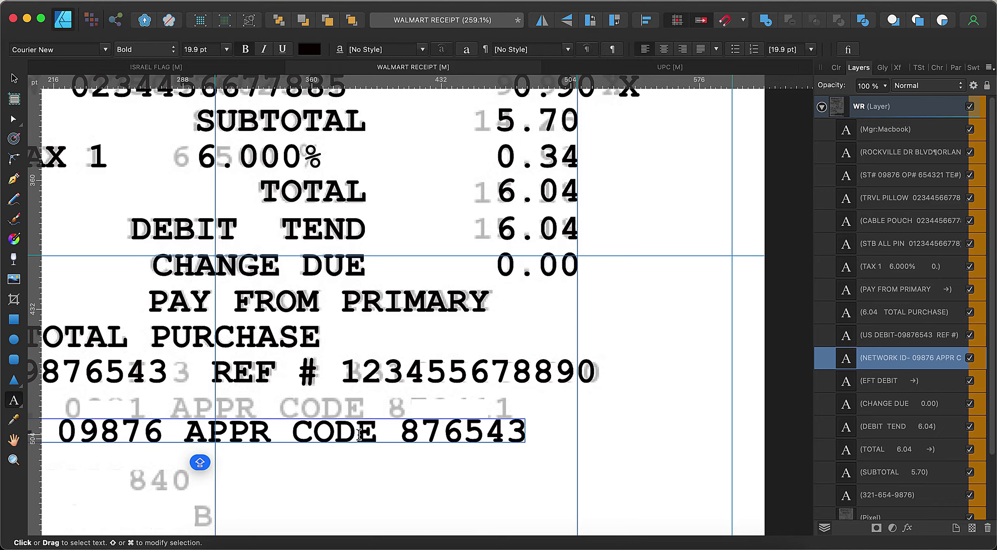
pyautogui.scroll(-5, 435, 446)
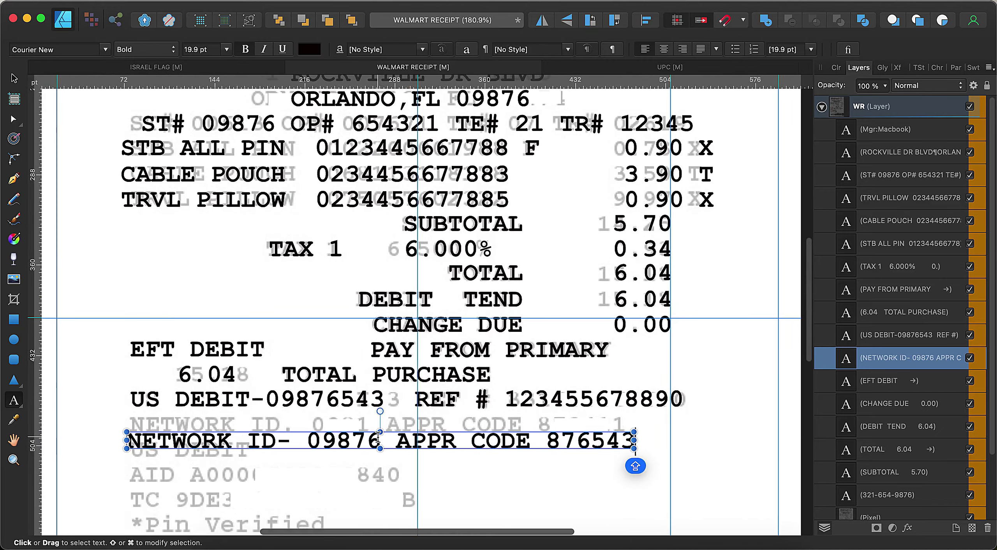
pyautogui.press('Escape')
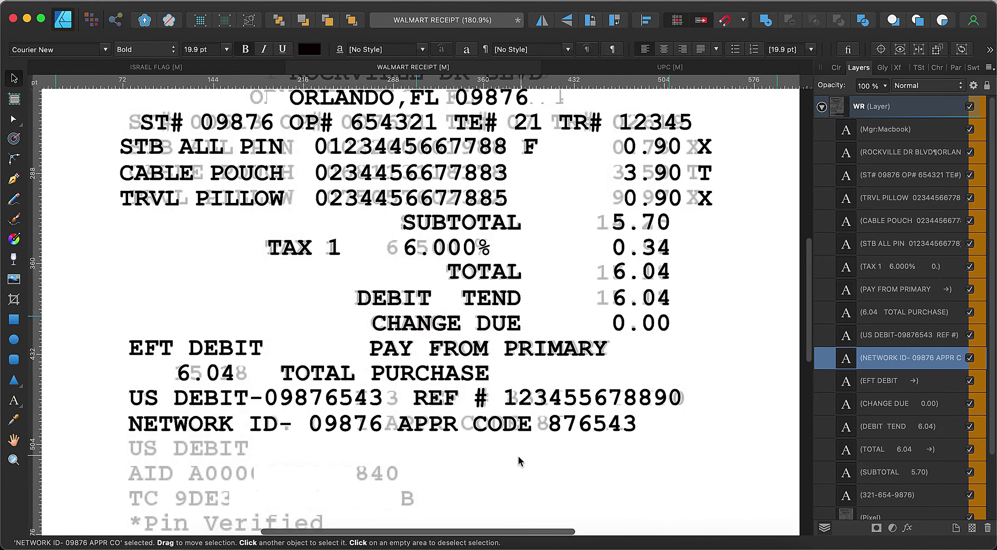
pyautogui.scroll(-3, 524, 464)
pyautogui.doubleClick(333, 378)
pyautogui.press('BackSpace')
pyautogui.press('Escape')
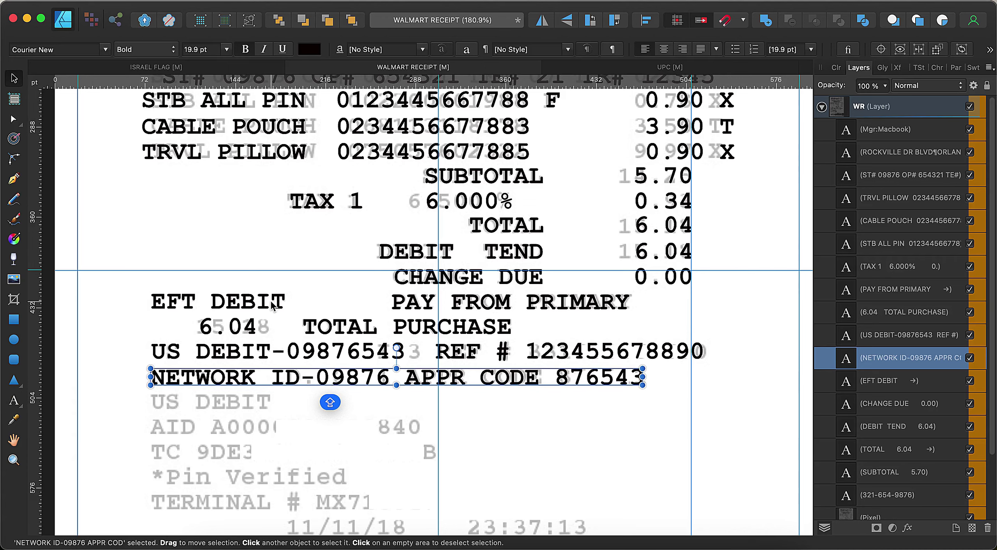
# Step: Duplicate EFT DEBIT below the NETWORK ID line and change it to US DEBIT
pyautogui.moveTo(269, 304); pyautogui.dragTo(269, 407)
pyautogui.doubleClick(155, 403)
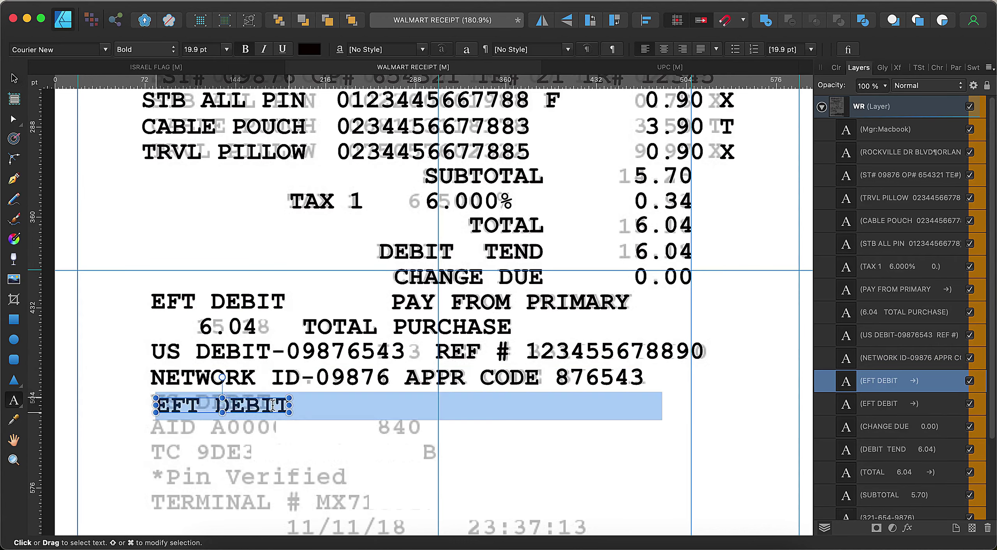
pyautogui.write('US')
pyautogui.press('Escape')
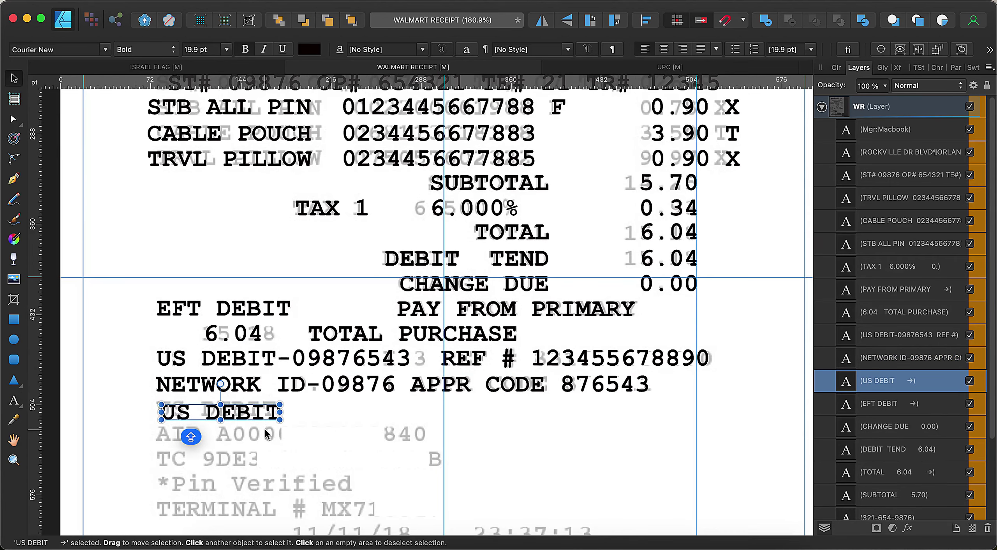
pyautogui.scroll(-5, 253, 414)
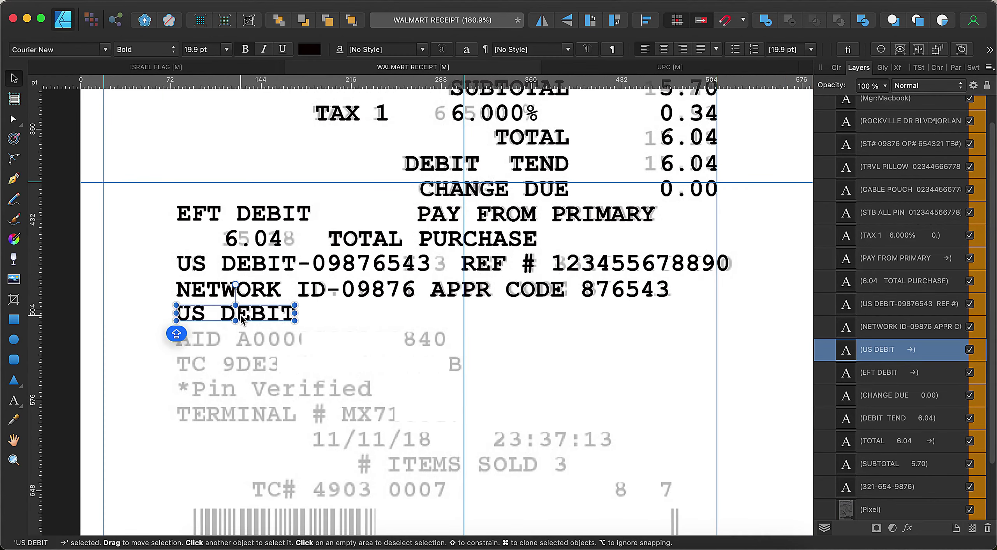
pyautogui.moveTo(241, 318); pyautogui.dragTo(241, 360)
pyautogui.tripleClick(241, 357)
pyautogui.write('AID A0001234567890')
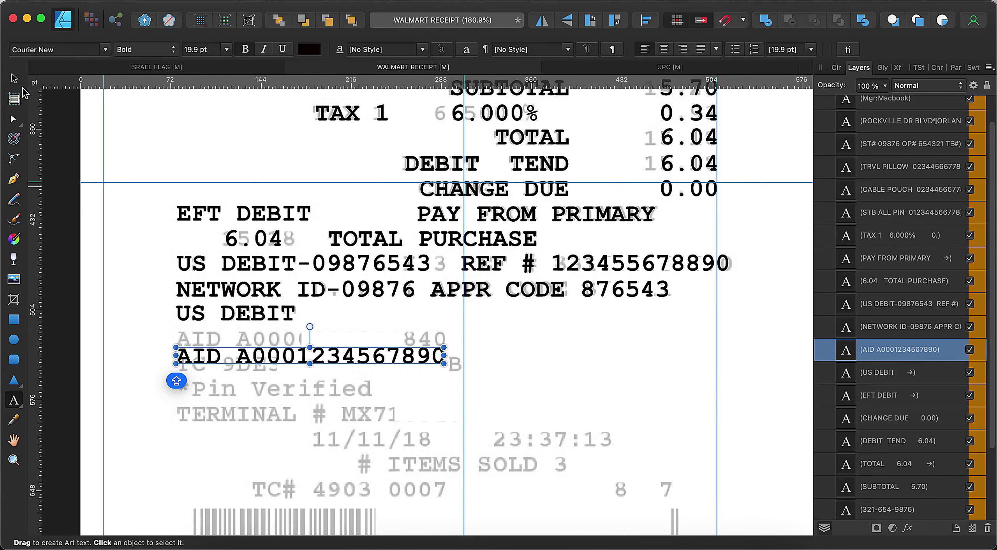
pyautogui.press('Escape')
pyautogui.moveTo(332, 356)
pyautogui.mouseDown()
pyautogui.moveTo(332, 338)
pyautogui.moveTo(350, 356)
pyautogui.mouseUp()
pyautogui.scroll(-2, 350, 311)
pyautogui.hscroll(-2, 350, 311)
pyautogui.tripleClick(346, 352)
pyautogui.write('TC 1ABC12345678900B')
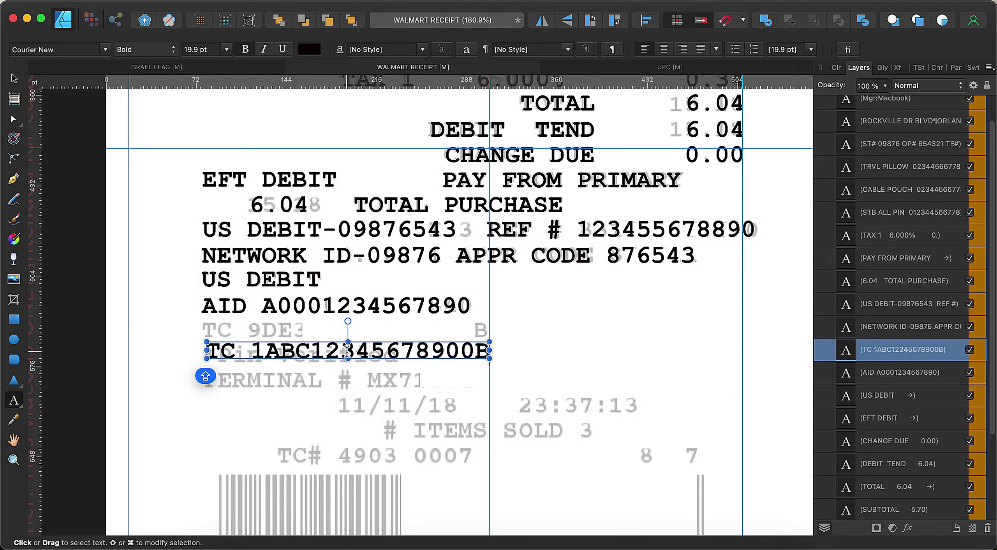
pyautogui.press('Escape')
pyautogui.moveTo(348, 352); pyautogui.dragTo(348, 332)
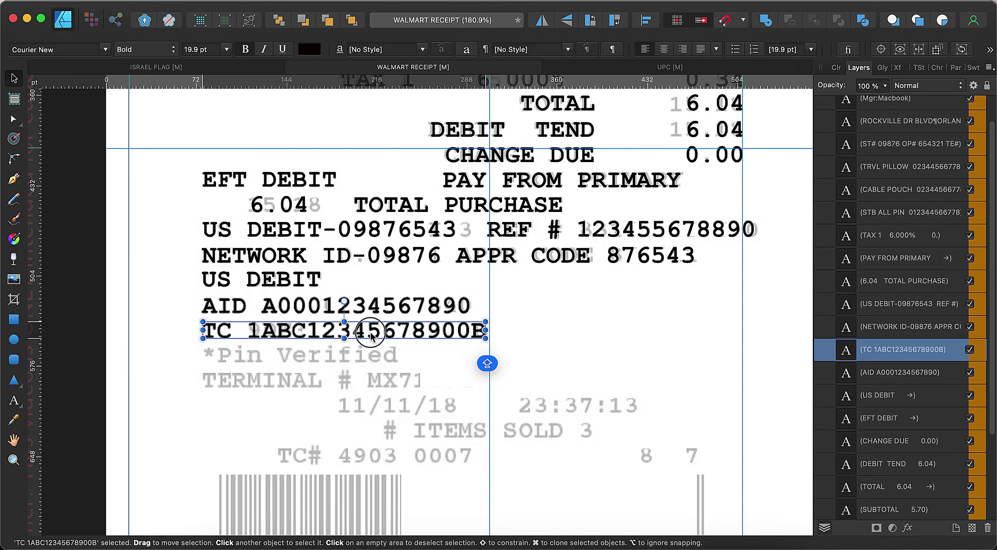
pyautogui.click(438, 376)
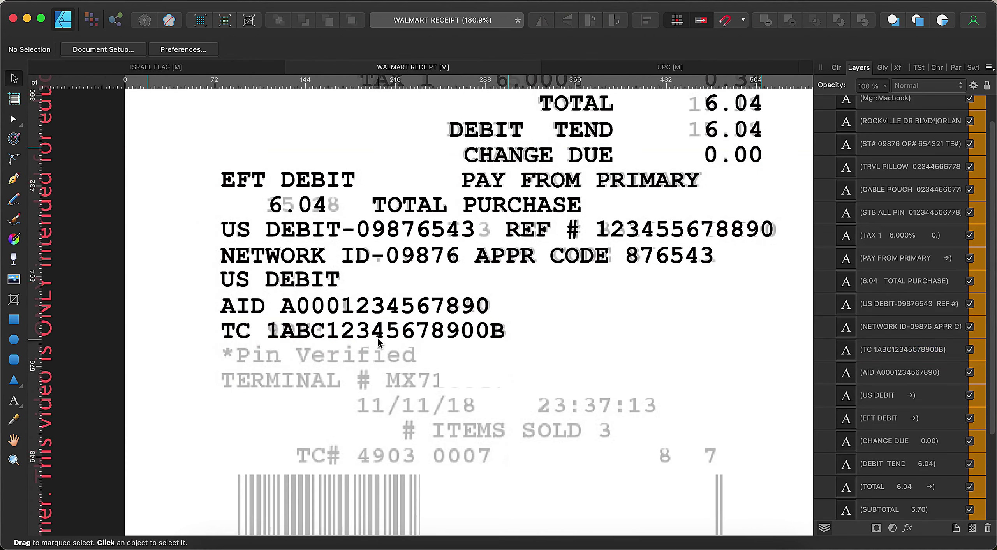
# Step: Add the *Pin Verified line from a duplicate of the US DEBIT text
pyautogui.click(319, 283)
pyautogui.moveTo(319, 283); pyautogui.dragTo(322, 384)
pyautogui.tripleClick(322, 383)
pyautogui.write('*')
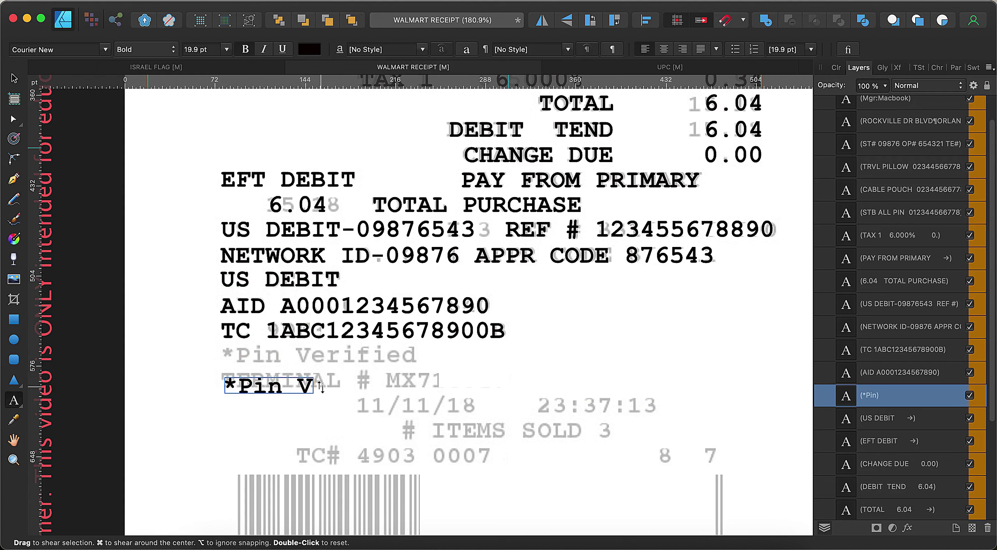
pyautogui.press('Escape')
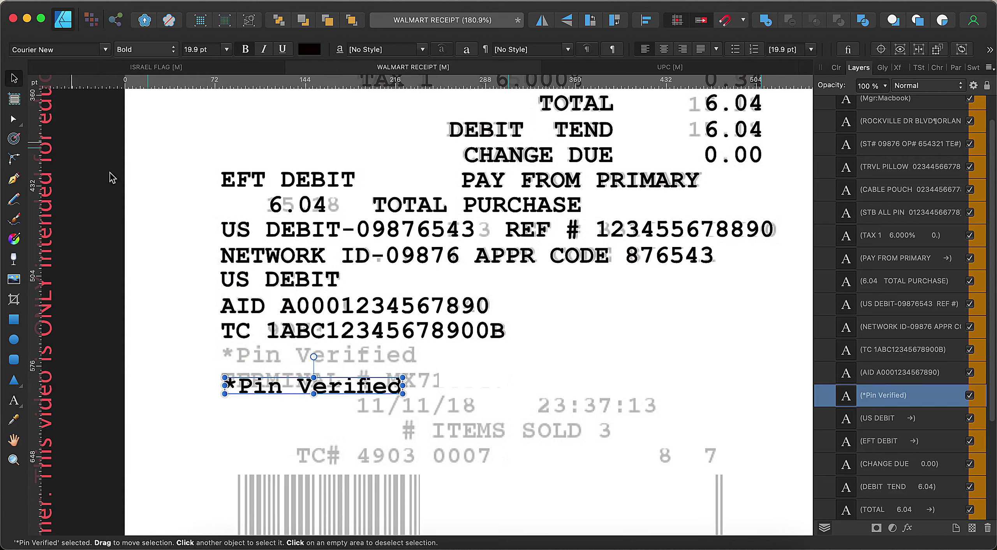
pyautogui.moveTo(298, 386); pyautogui.dragTo(297, 356)
pyautogui.click(356, 397)
# Step: Add the TERMINAL # XM6123456 line from another US DEBIT copy
pyautogui.click(322, 280)
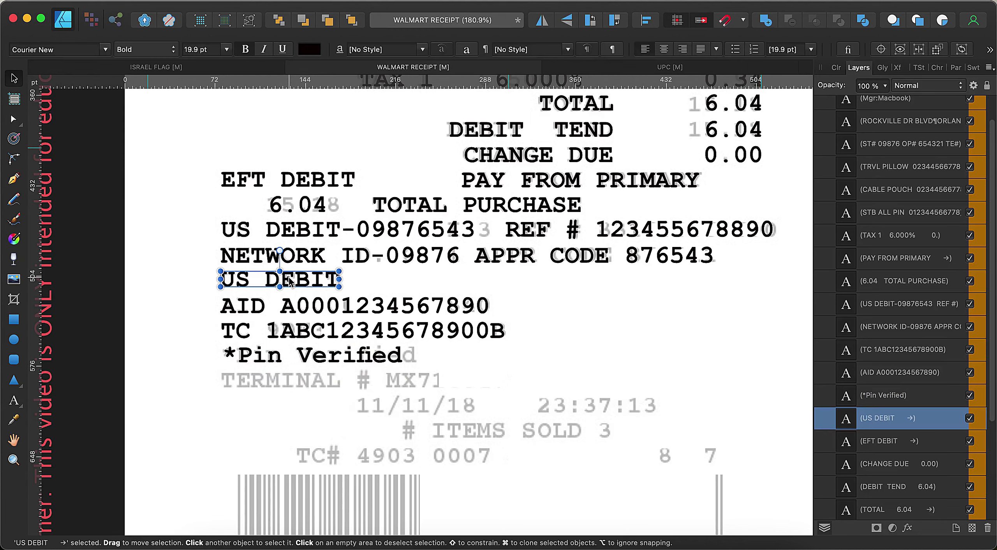
pyautogui.moveTo(322, 280); pyautogui.dragTo(321, 405)
pyautogui.tripleClick(322, 406)
pyautogui.write('TERMINAL # XM6123456')
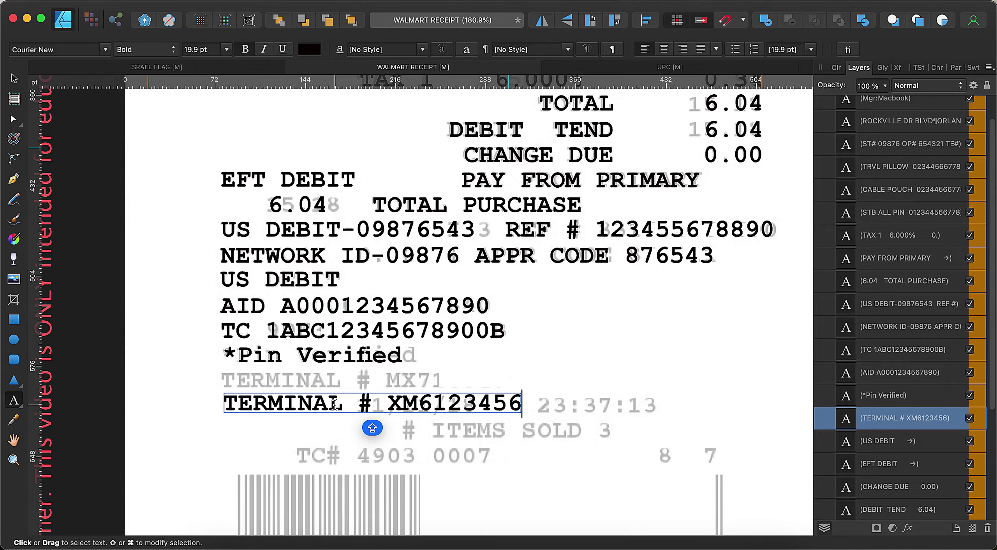
pyautogui.press('Escape')
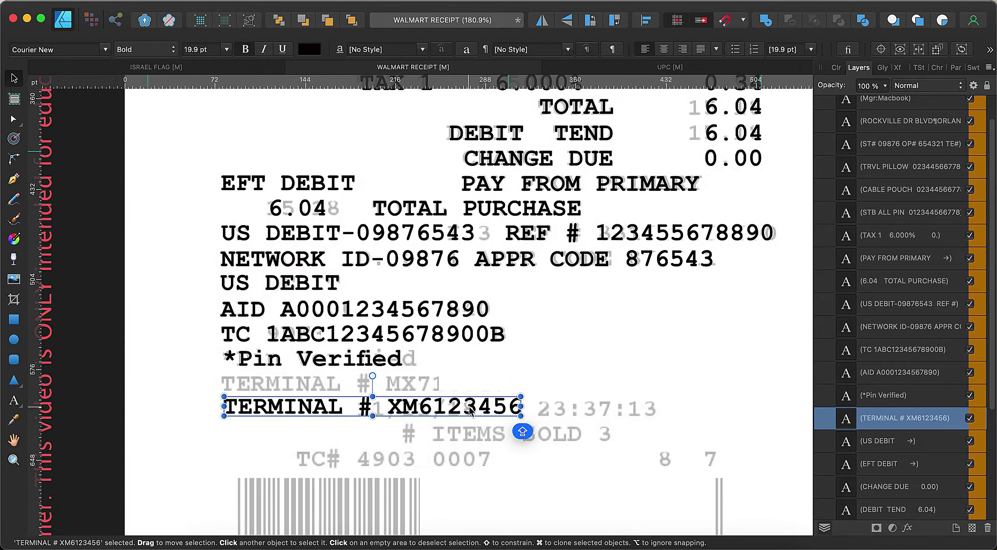
pyautogui.moveTo(519, 434); pyautogui.dragTo(518, 414)
pyautogui.press('super+0')
pyautogui.scroll(5, 483, 416)
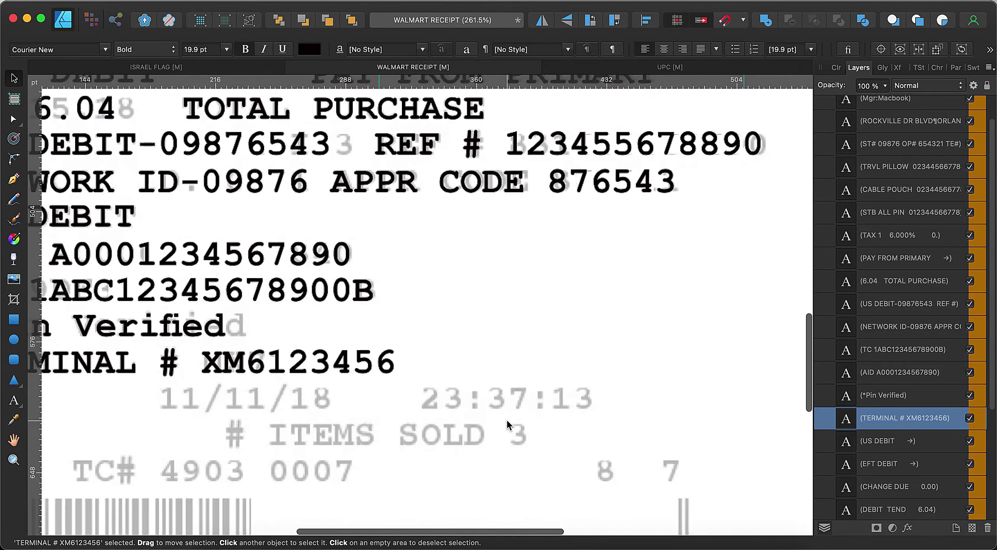
# Step: Add the 10/24/2023 05:08.13 date-time line beneath the TERMINAL line
pyautogui.moveTo(239, 385); pyautogui.dragTo(404, 432)
pyautogui.tripleClick(503, 420)
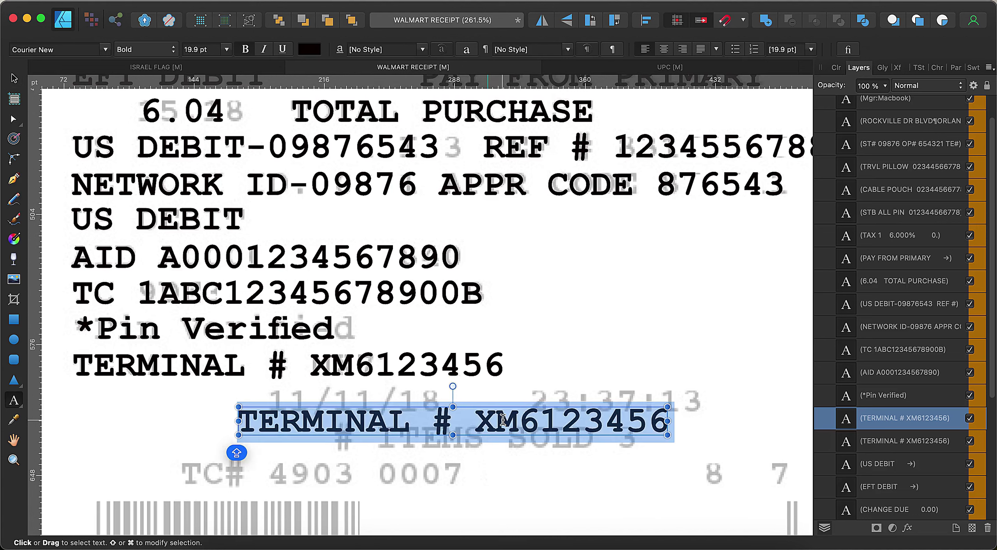
pyautogui.press('BackSpace')
pyautogui.write('10/24/2023')
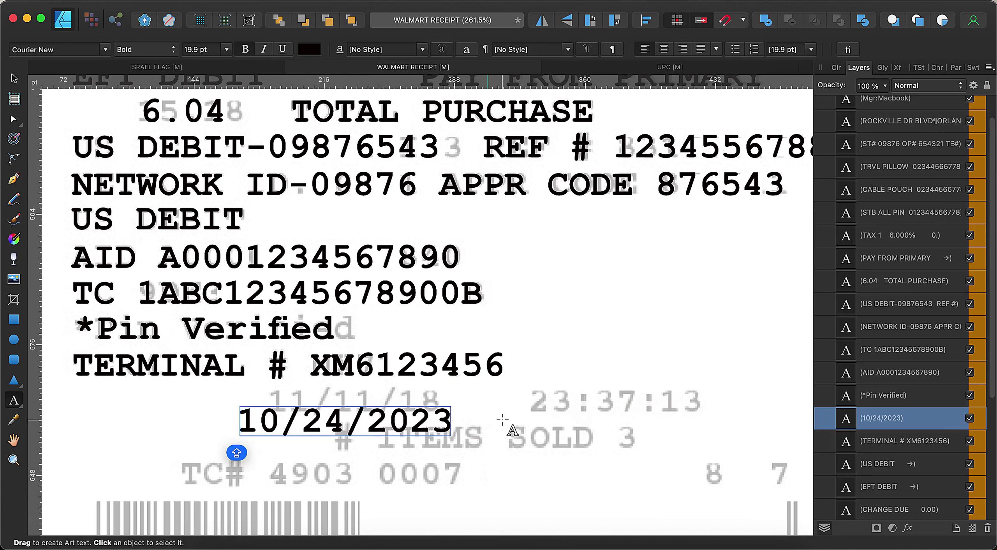
pyautogui.press('Escape')
pyautogui.moveTo(403, 432)
pyautogui.mouseDown()
pyautogui.moveTo(407, 413)
pyautogui.moveTo(685, 374)
pyautogui.mouseUp()
pyautogui.doubleClick(684, 373)
pyautogui.write('05:08.13')
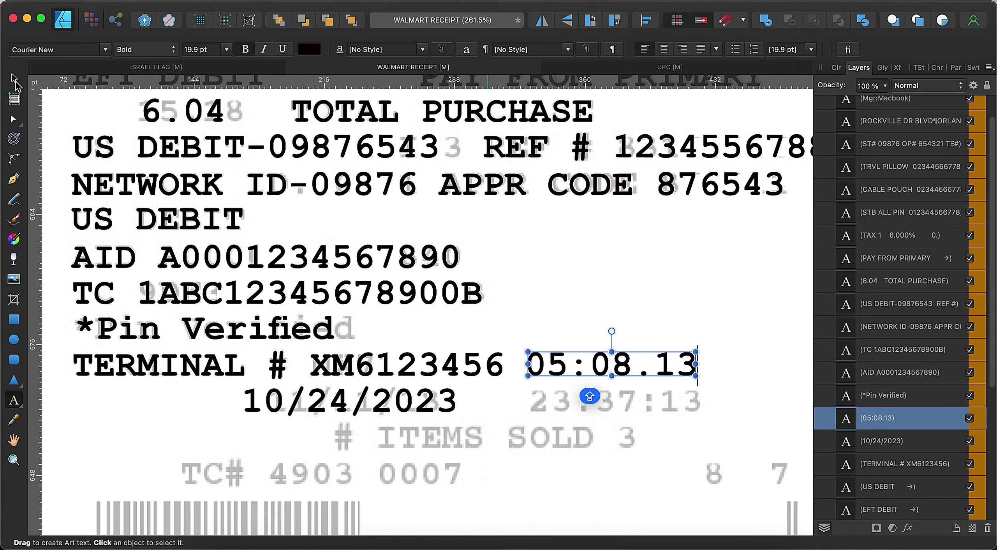
pyautogui.click(14, 80)
pyautogui.moveTo(612, 365); pyautogui.dragTo(620, 401)
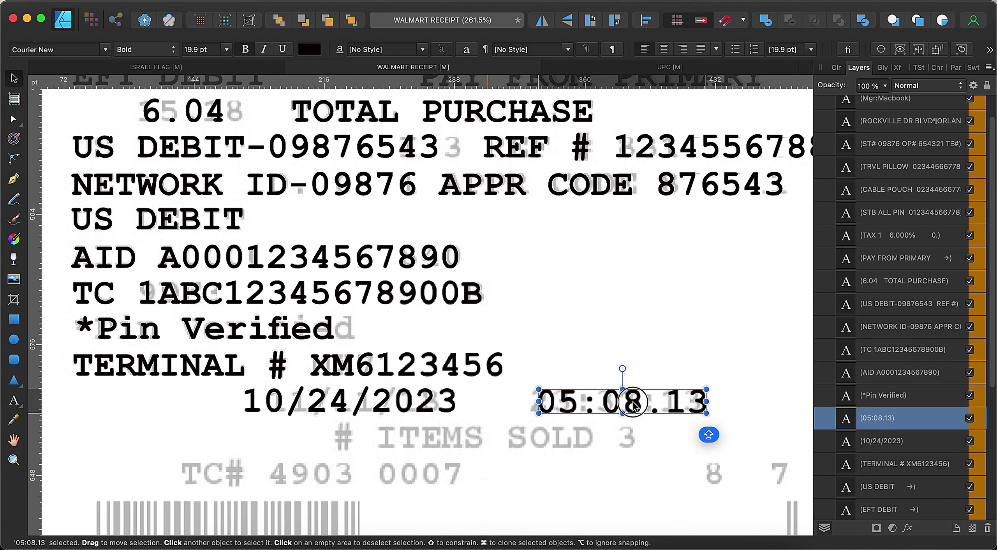
pyautogui.scroll(-5, 644, 448)
# Step: Add the # ITEMS SOLD 3 line on its reference row
pyautogui.moveTo(585, 307); pyautogui.dragTo(557, 390)
pyautogui.doubleClick(557, 387)
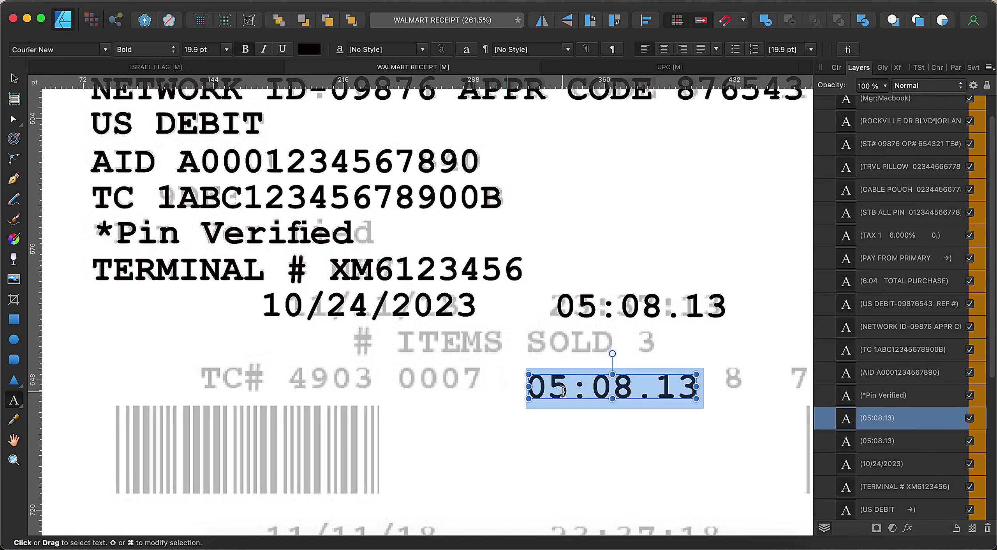
pyautogui.write('# ITEMS SOLD')
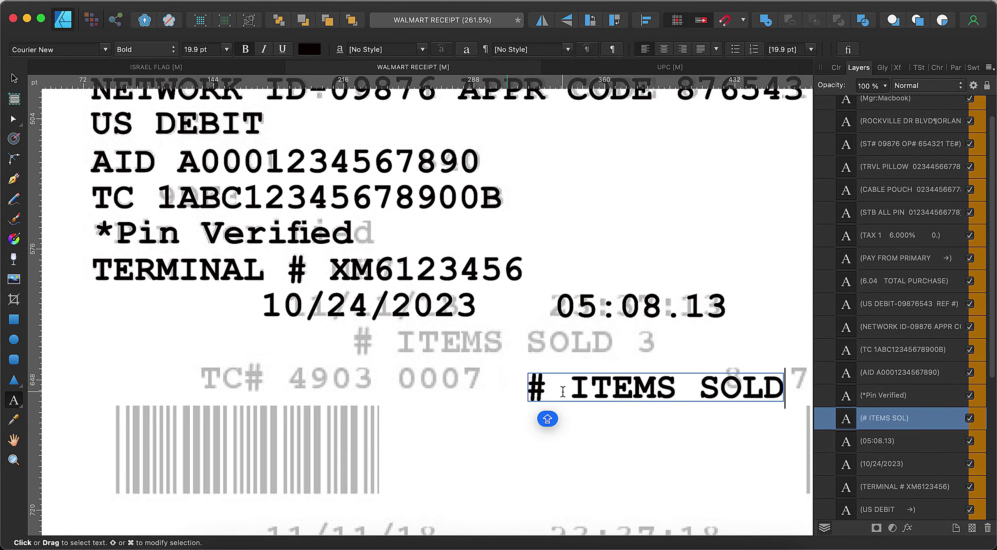
pyautogui.write(' 3')
pyautogui.hscroll(10, 468, 311)
pyautogui.scroll(-5, 468, 311)
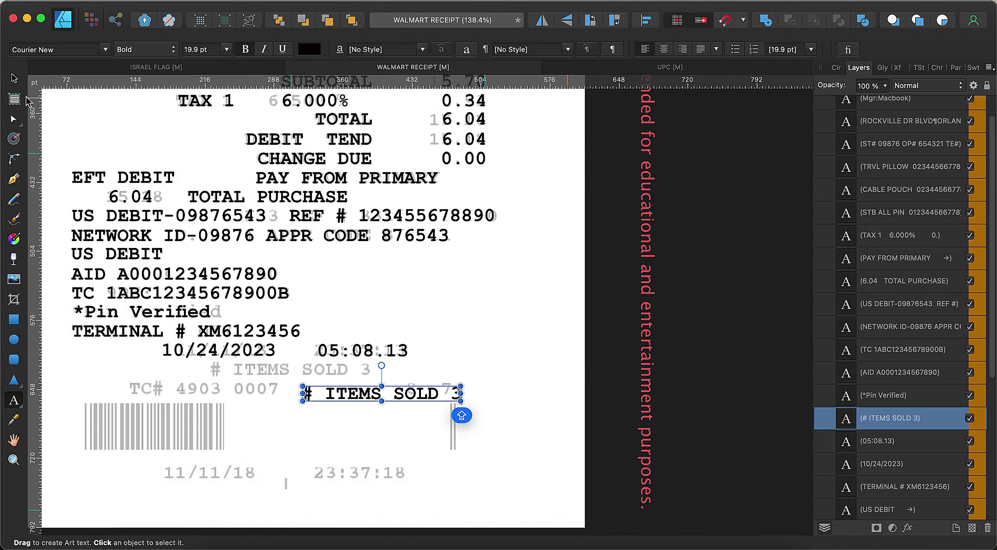
pyautogui.click(14, 78)
pyautogui.moveTo(350, 394); pyautogui.dragTo(258, 371)
pyautogui.click(418, 444)
pyautogui.hscroll(-5, 420, 445)
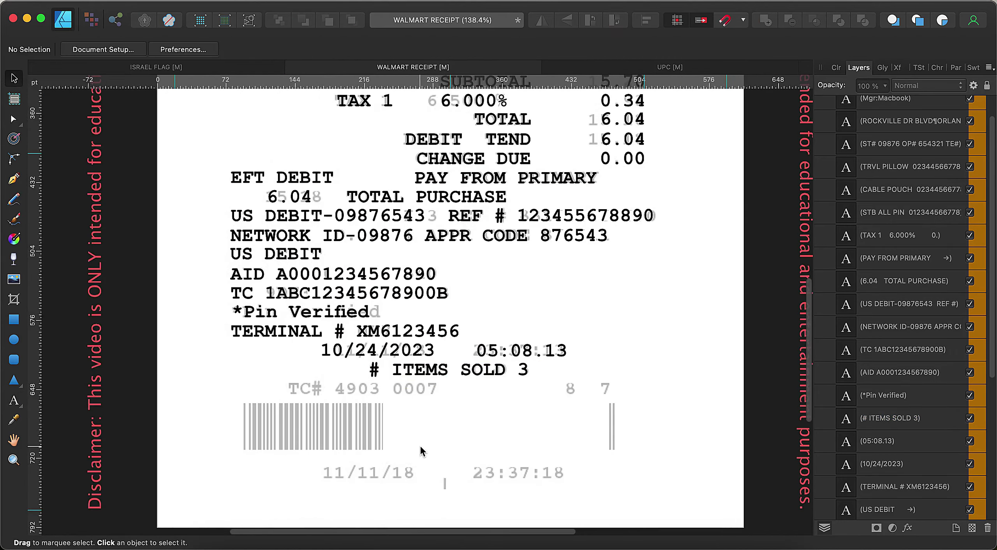
# Step: Add the TC# line below # ITEMS SOLD 3
pyautogui.moveTo(427, 369); pyautogui.dragTo(348, 406)
pyautogui.doubleClick(348, 405)
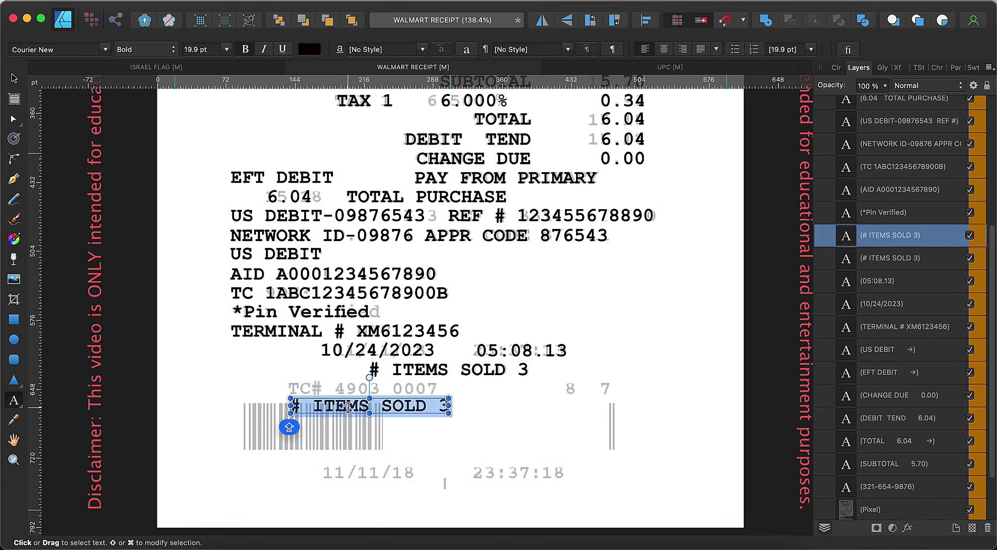
pyautogui.scroll(5, 348, 407)
pyautogui.write('TC# 4903')
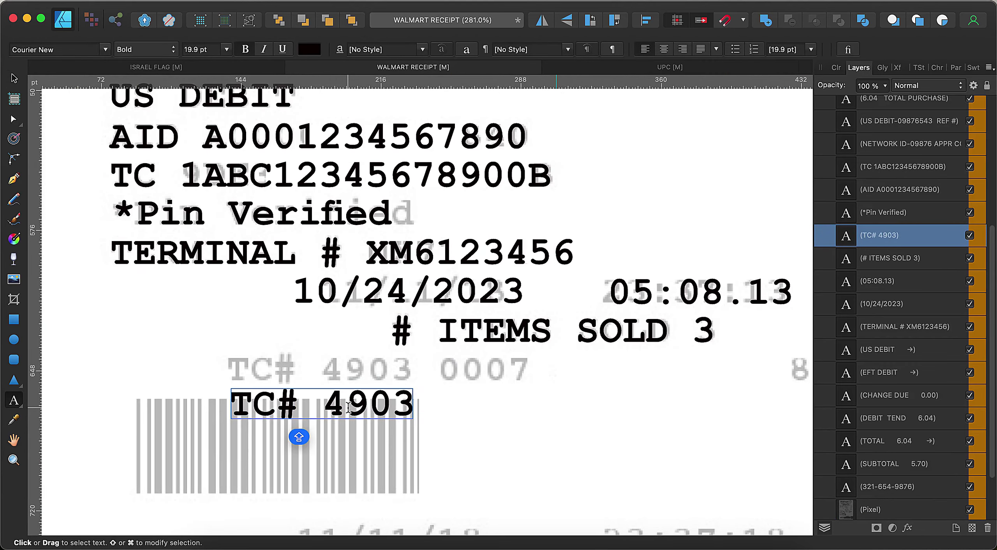
pyautogui.write('54321')
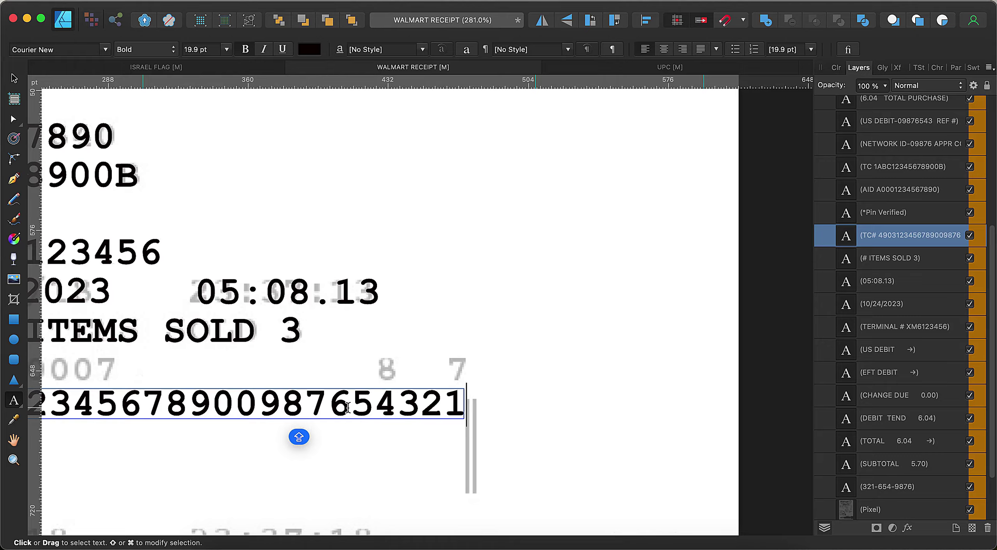
pyautogui.press('Escape')
pyautogui.scroll(-7, 314, 360)
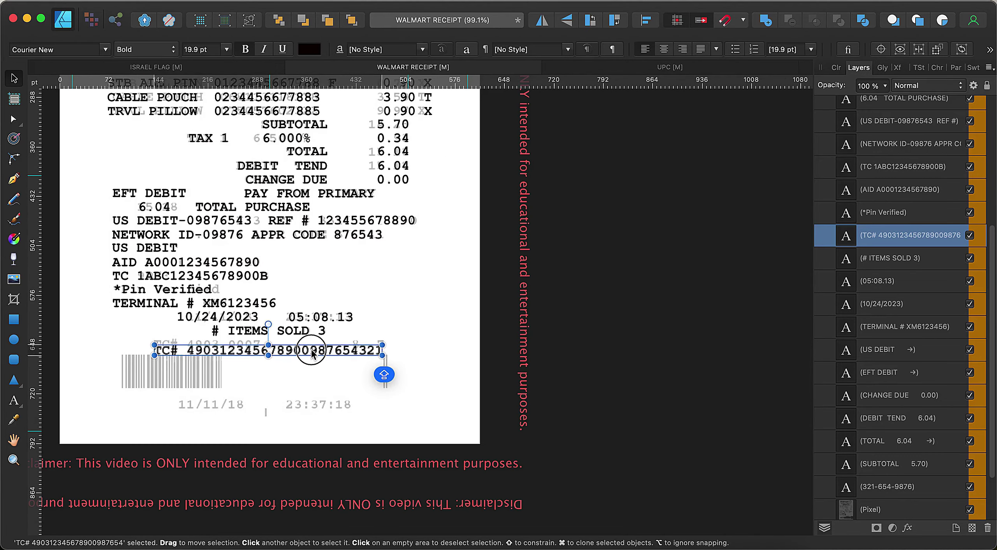
pyautogui.click(320, 394)
# Step: Copy the barcode from the UPC document onto the receipt's barcode area
pyautogui.press('super+0')
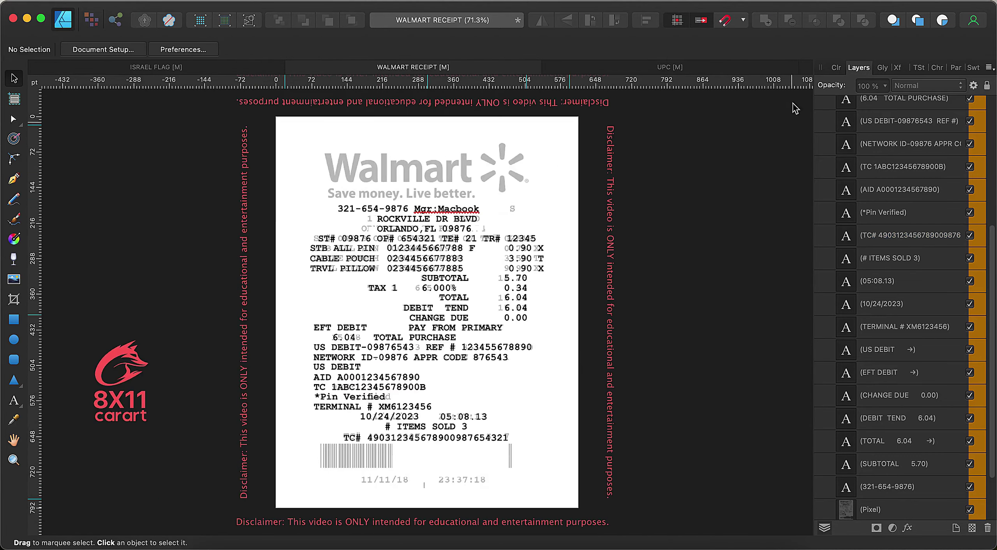
pyautogui.hotkey('ctrl', 'Tab')
pyautogui.click(629, 214)
pyautogui.press('super+c')
pyautogui.hotkey('ctrl', 'shift', 'Tab')
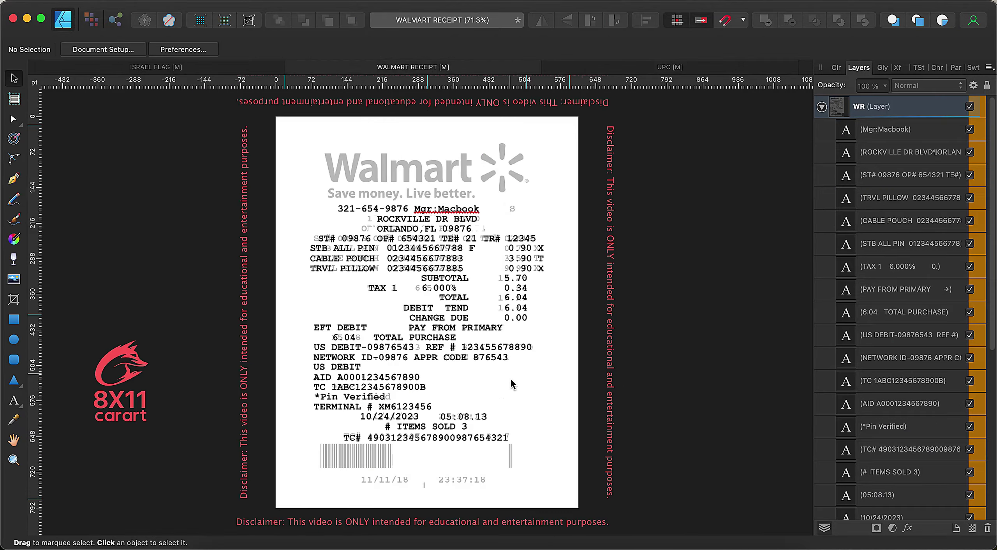
pyautogui.press('super+v')
pyautogui.moveTo(557, 144)
pyautogui.mouseDown()
pyautogui.moveTo(339, 458)
pyautogui.moveTo(661, 430)
pyautogui.mouseUp()
pyautogui.scroll(2, 366, 477)
# Step: Place copies of 10/24/2023 and 05:08.13 over the date line under the barcode
pyautogui.scroll(3, 366, 476)
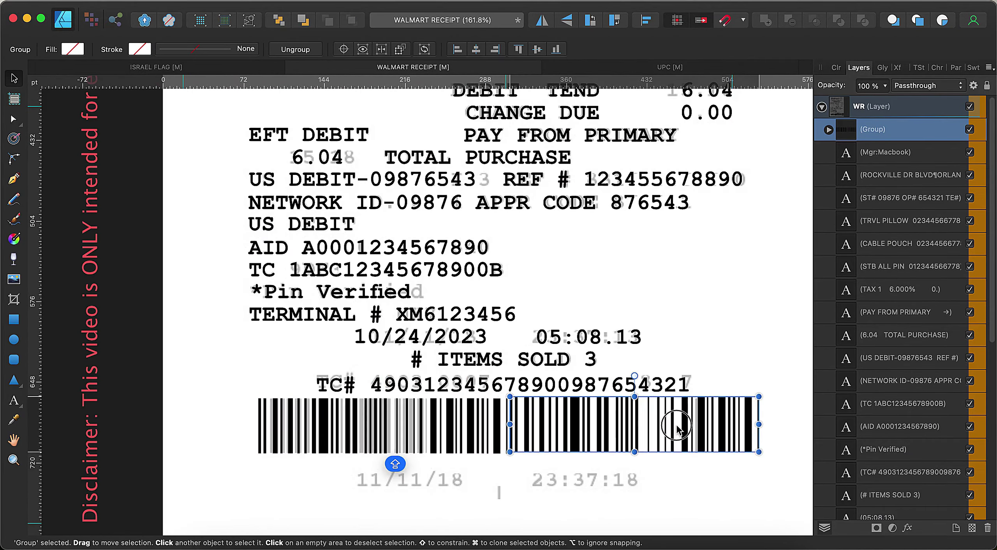
pyautogui.click(682, 487)
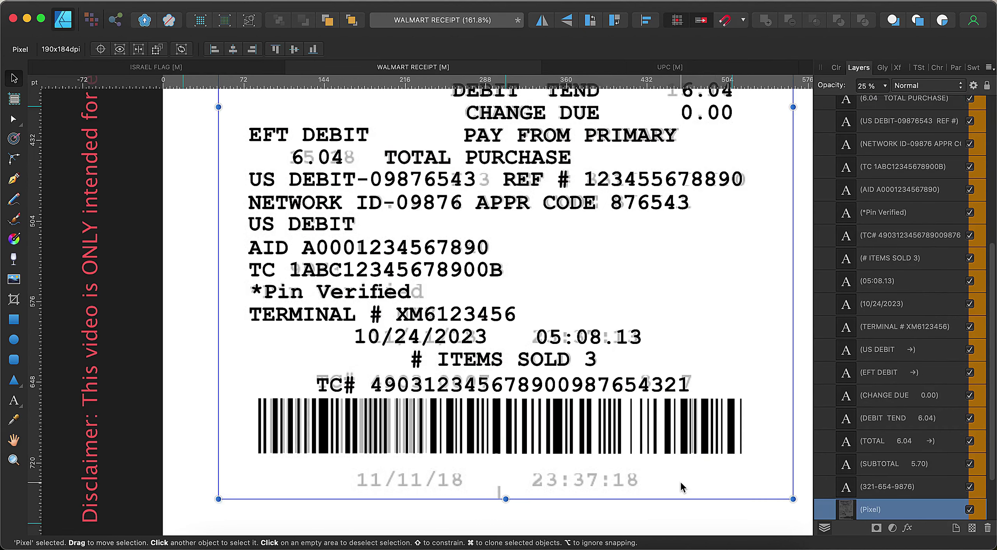
pyautogui.click(420, 337)
pyautogui.moveTo(421, 337); pyautogui.dragTo(415, 480)
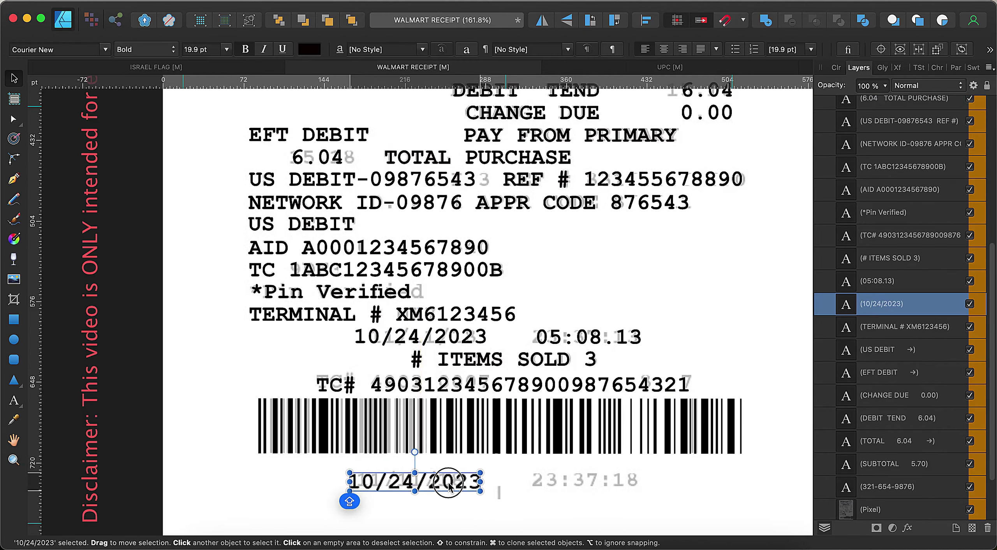
pyautogui.moveTo(602, 343); pyautogui.dragTo(593, 483)
pyautogui.click(507, 507)
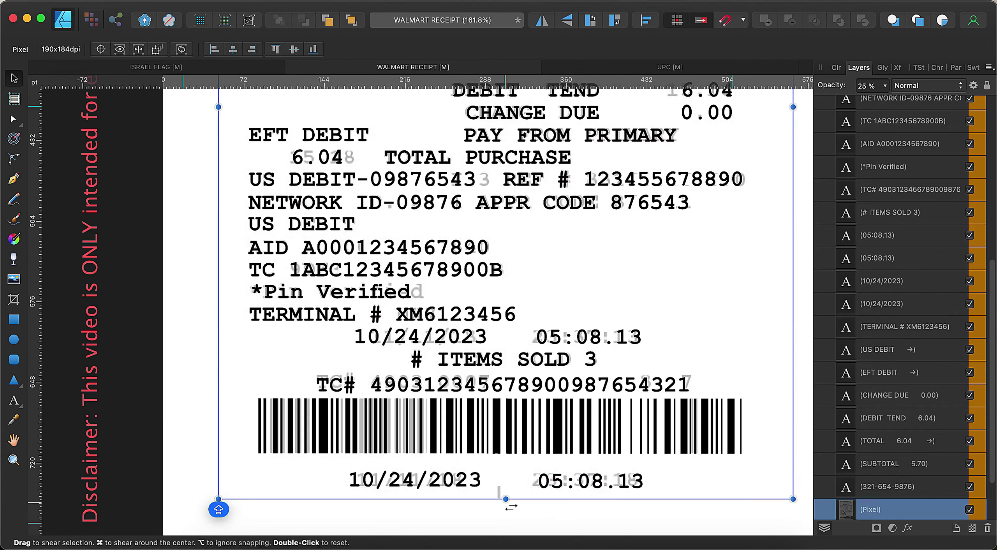
pyautogui.click(117, 273)
# Step: Draw a small vertical tick with the Pen between the date and time
pyautogui.press('p')
pyautogui.click(500, 486)
pyautogui.click(197, 49)
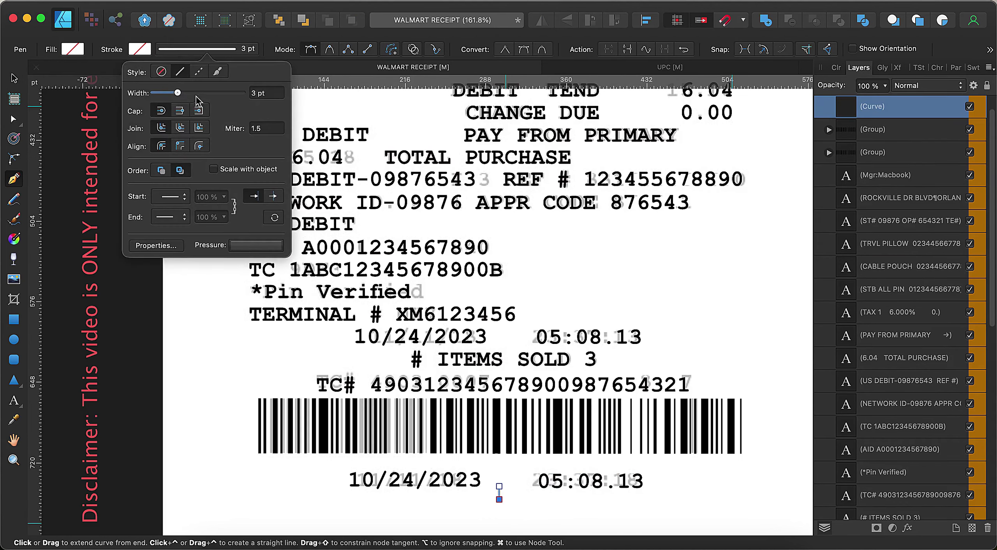
pyautogui.press('v')
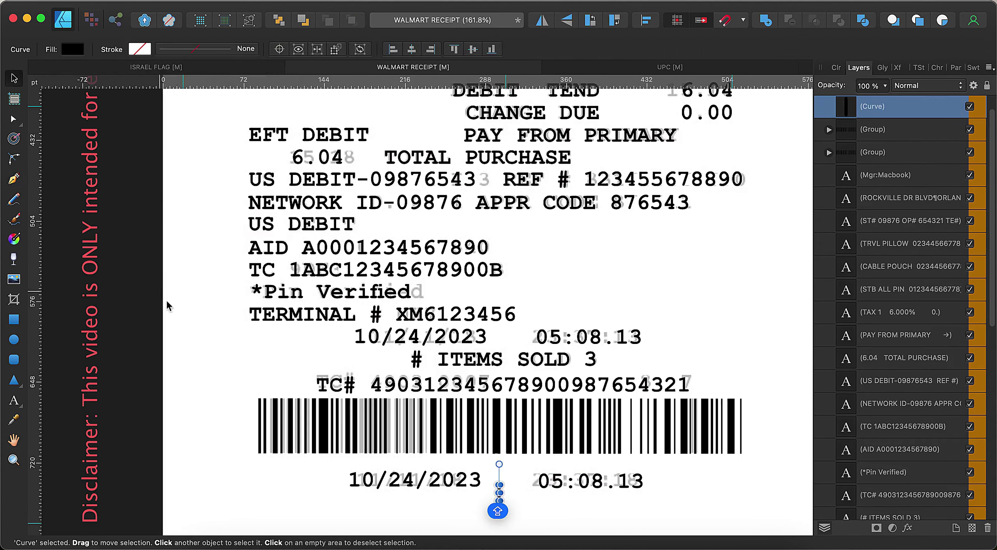
pyautogui.click(170, 307)
pyautogui.press('super+0')
# Step: Paste the Walmart logo and scale it over the receipt's old logo
pyautogui.moveTo(125, 274); pyautogui.dragTo(639, 372)
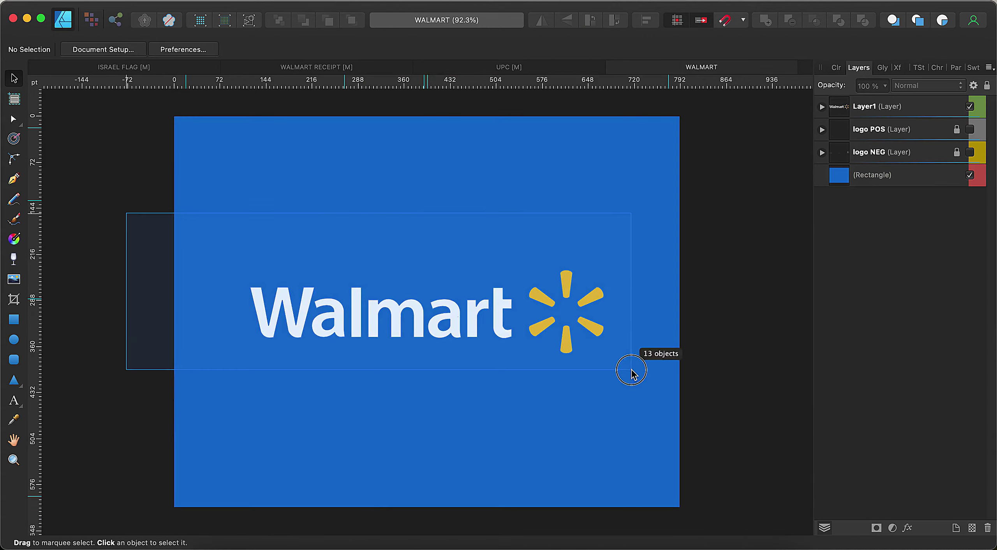
pyautogui.click(329, 70)
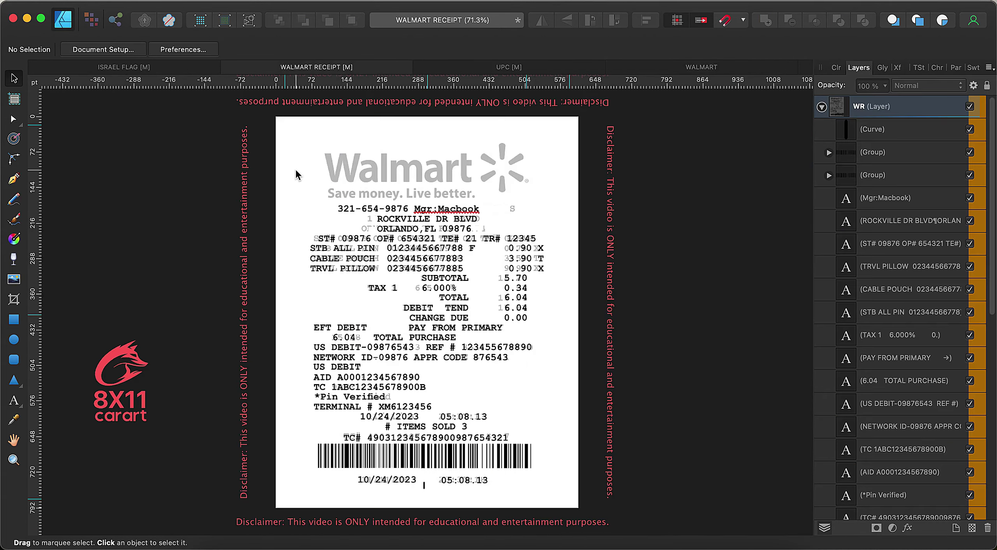
pyautogui.press('super+v')
pyautogui.moveTo(461, 269); pyautogui.dragTo(462, 156)
pyautogui.scroll(3, 516, 172)
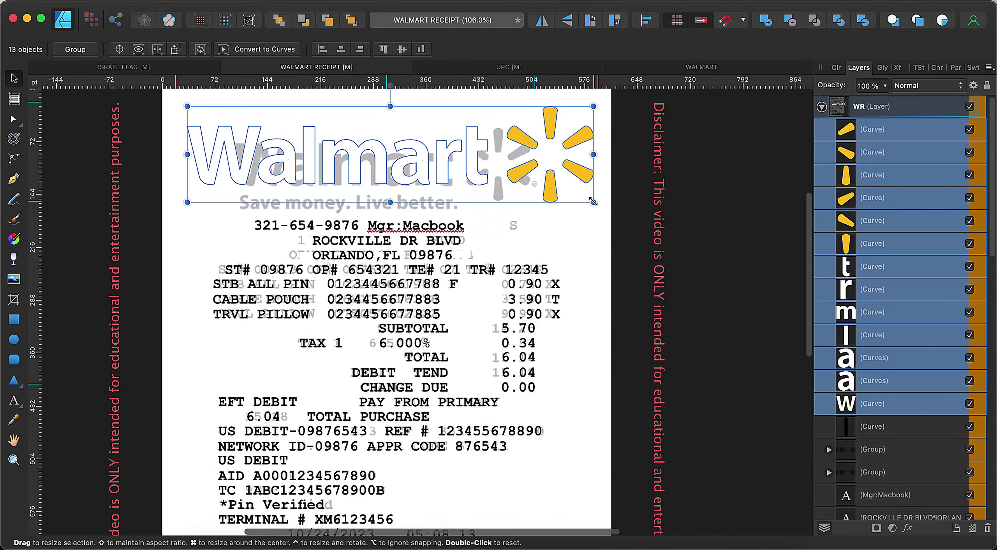
pyautogui.moveTo(594, 202); pyautogui.dragTo(547, 191)
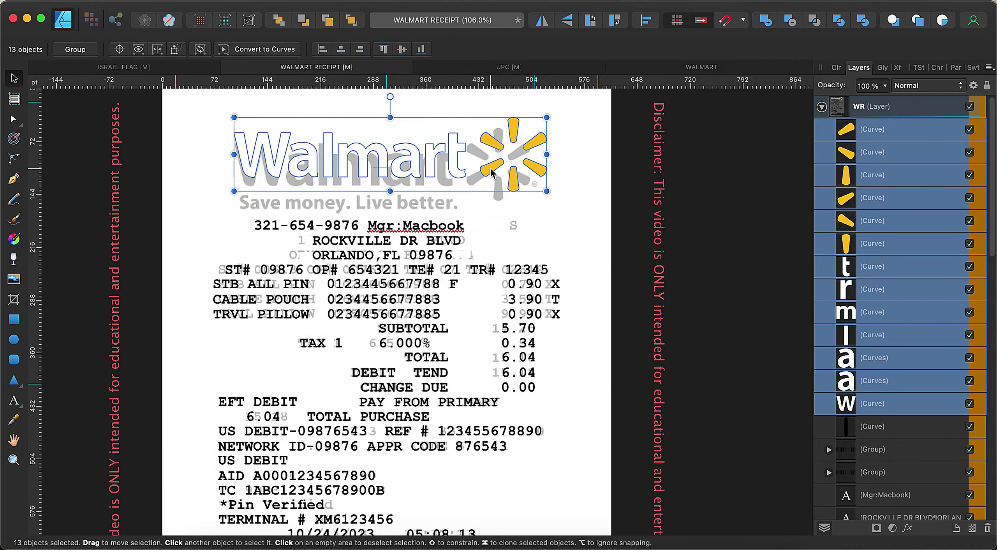
pyautogui.moveTo(492, 172); pyautogui.dragTo(494, 181)
pyautogui.moveTo(549, 200); pyautogui.dragTo(534, 196)
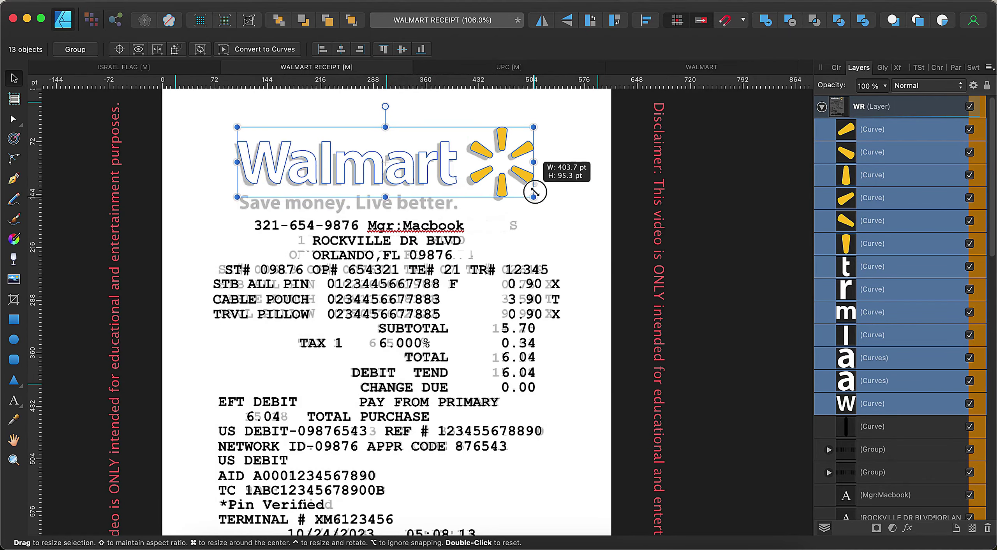
pyautogui.click(630, 226)
# Step: Set the Walmart letter shapes' fill to black
pyautogui.press('a')
pyautogui.moveTo(461, 89); pyautogui.dragTo(212, 190)
pyautogui.click(73, 50)
pyautogui.click(128, 126)
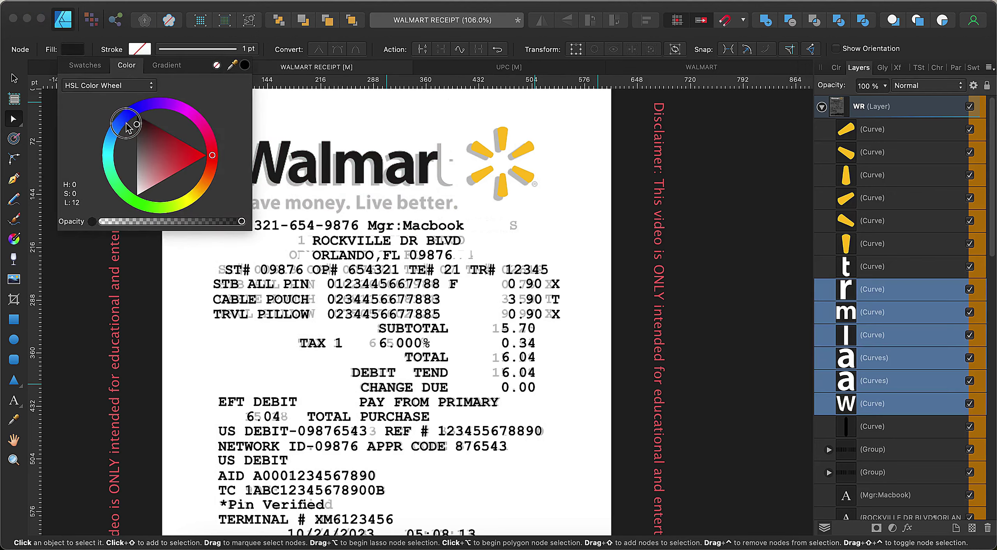
pyautogui.moveTo(129, 126); pyautogui.dragTo(136, 115)
pyautogui.click(444, 163)
pyautogui.click(73, 49)
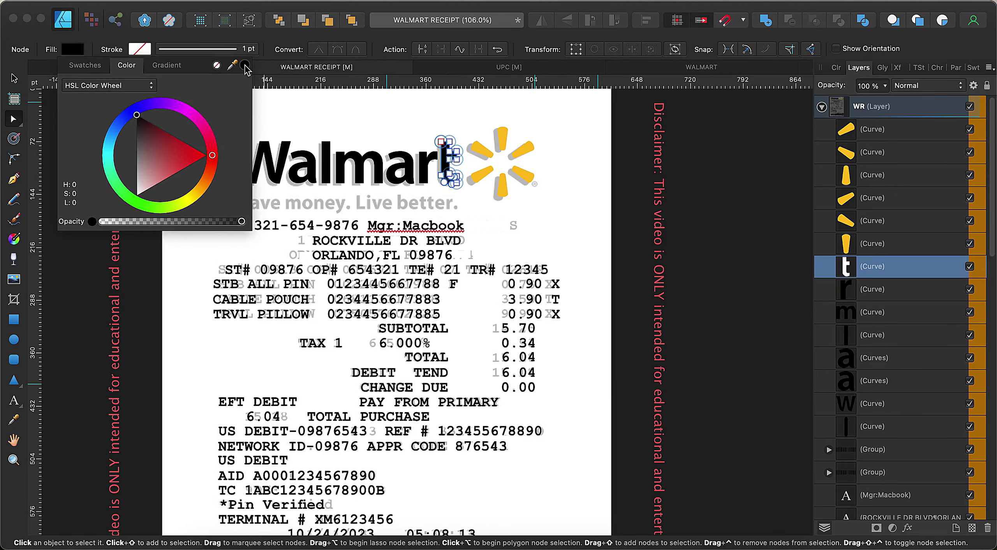
pyautogui.press('Escape')
pyautogui.press('Escape')
# Step: Recolour the six yellow spark shapes black with the Color Picker
pyautogui.moveTo(581, 117); pyautogui.dragTo(466, 238)
pyautogui.press('i')
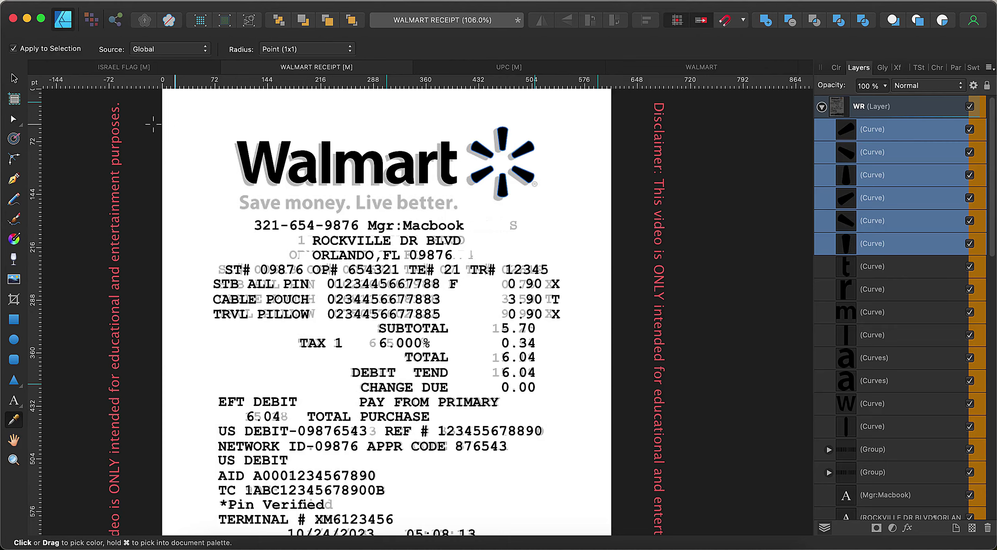
pyautogui.press('v')
pyautogui.press('Escape')
pyautogui.hotkey('ctrl', '0')
pyautogui.scroll(-10, 896, 350)
pyautogui.click(935, 441)
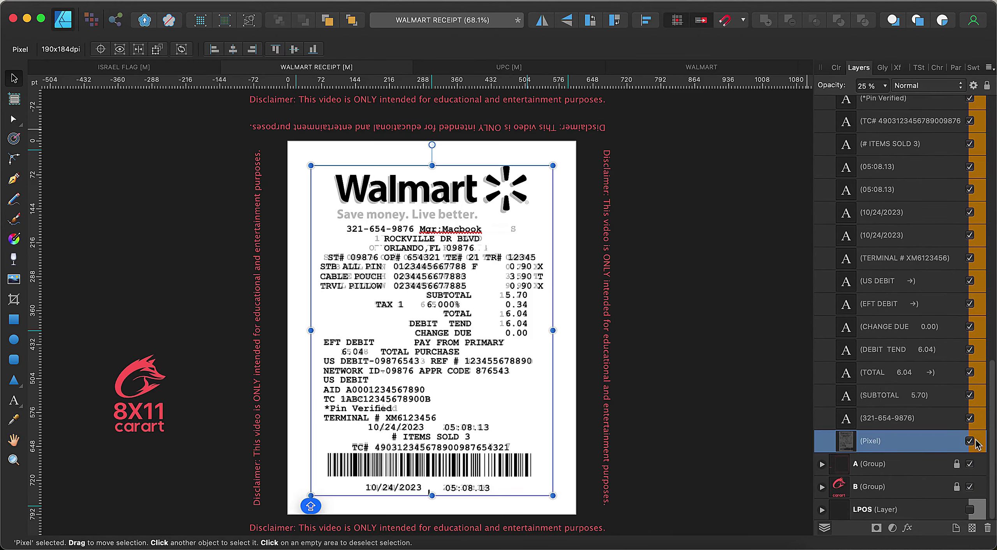
pyautogui.scroll(5, 352, 184)
# Step: Round the corners of the W letter's outline
pyautogui.doubleClick(337, 278)
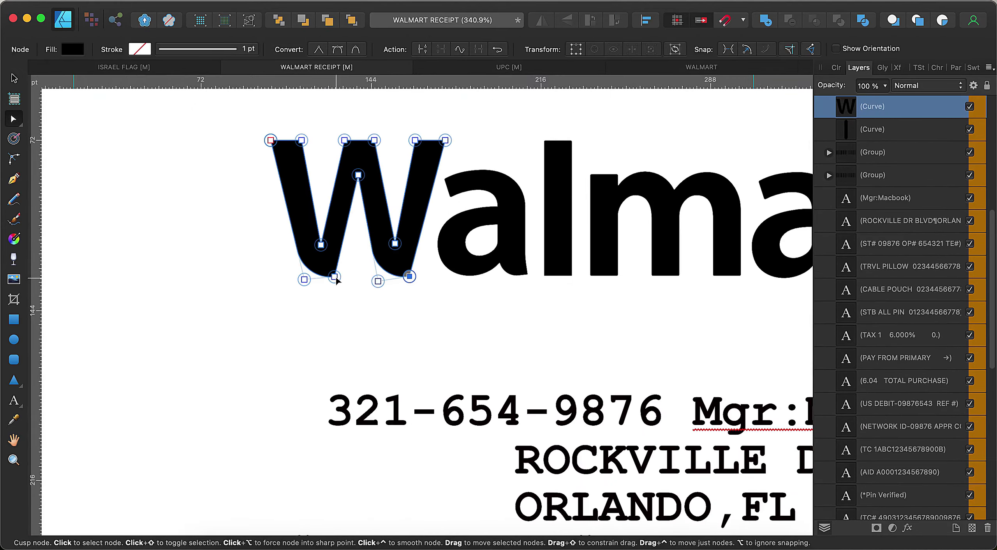
pyautogui.press('c')
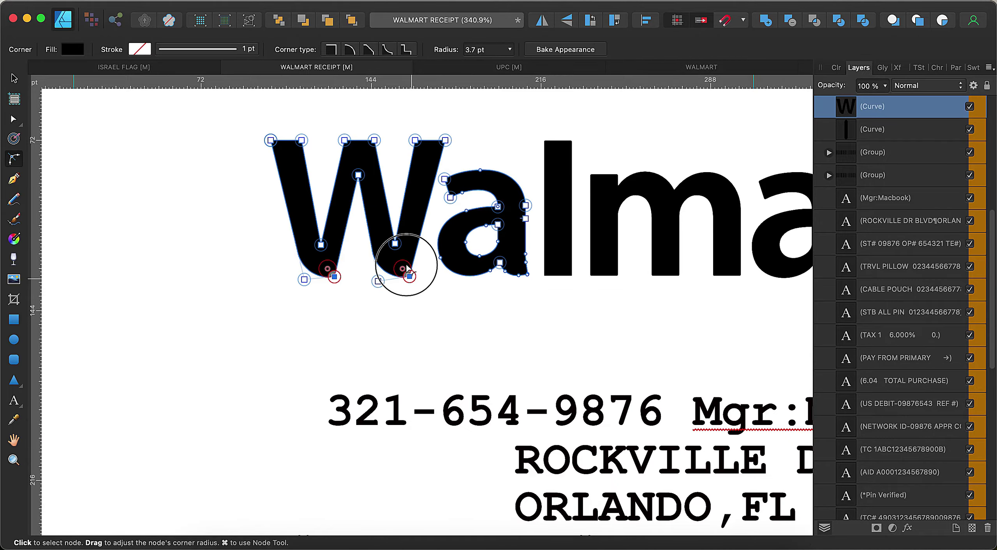
pyautogui.click(423, 301)
pyautogui.hotkey('ctrl', '0')
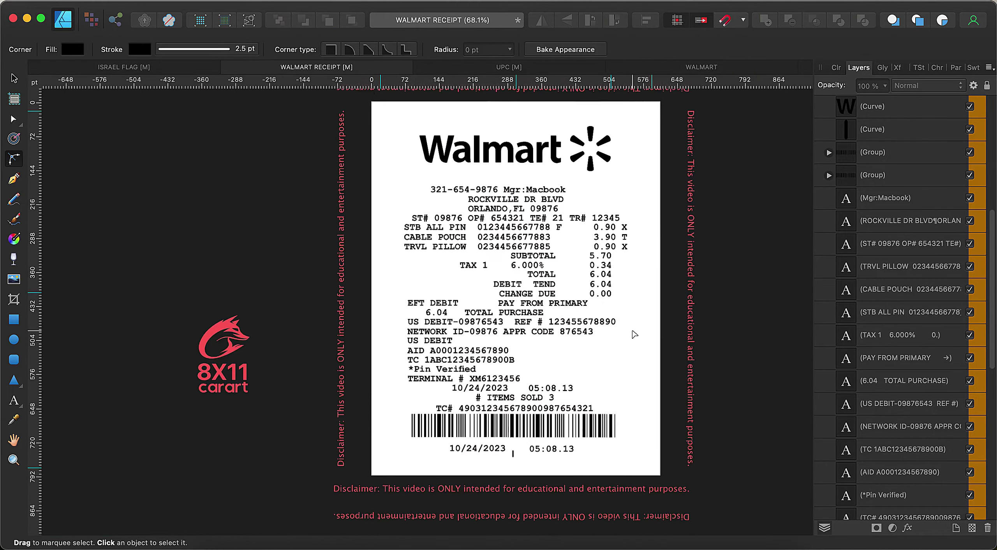
pyautogui.scroll(-10, 897, 351)
pyautogui.click(871, 440)
pyautogui.scroll(-2, 718, 404)
# Step: Type the Save money.Live better tagline in Arial Hebrew Bold under the logo
pyautogui.click(885, 86)
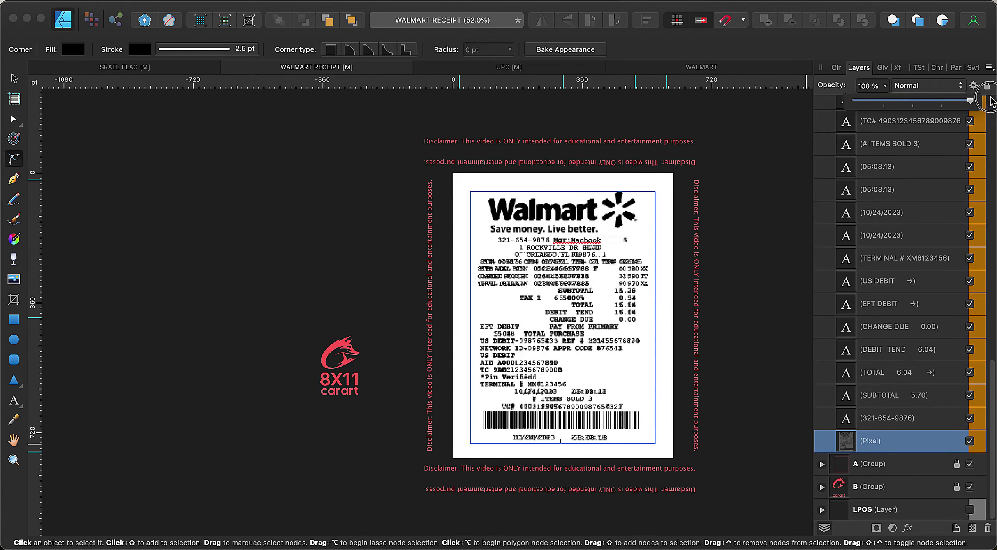
pyautogui.press('t')
pyautogui.click(484, 230)
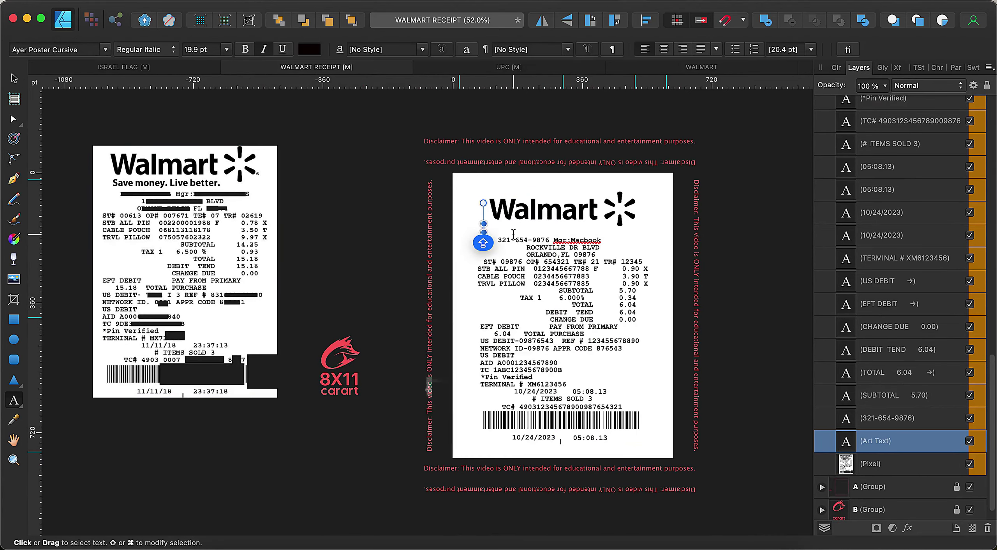
pyautogui.write('Save')
pyautogui.press('Escape')
pyautogui.moveTo(492, 232)
pyautogui.mouseDown()
pyautogui.moveTo(542, 249)
pyautogui.moveTo(522, 241)
pyautogui.mouseUp()
pyautogui.click(105, 49)
pyautogui.click(58, 115)
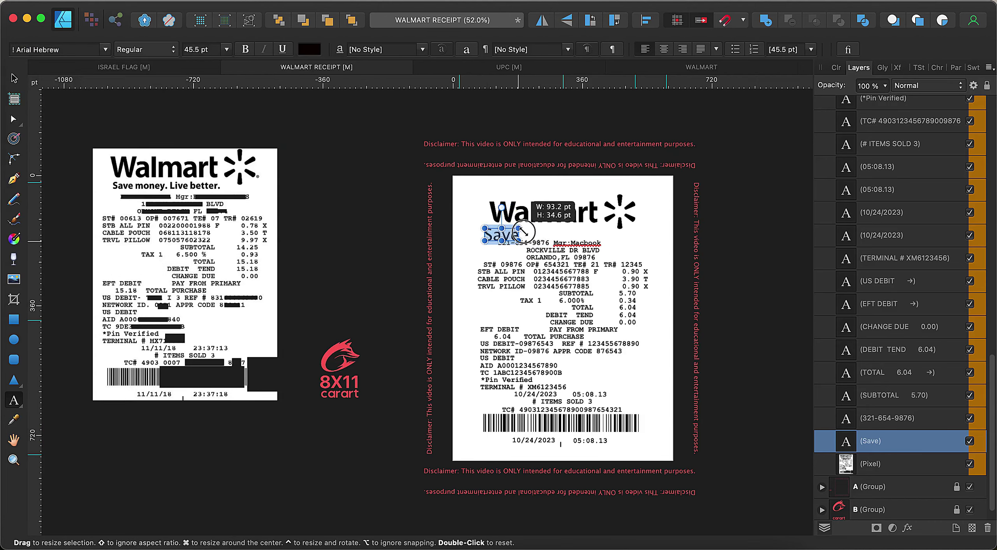
pyautogui.click(145, 50)
pyautogui.click(129, 71)
pyautogui.scroll(5, 526, 245)
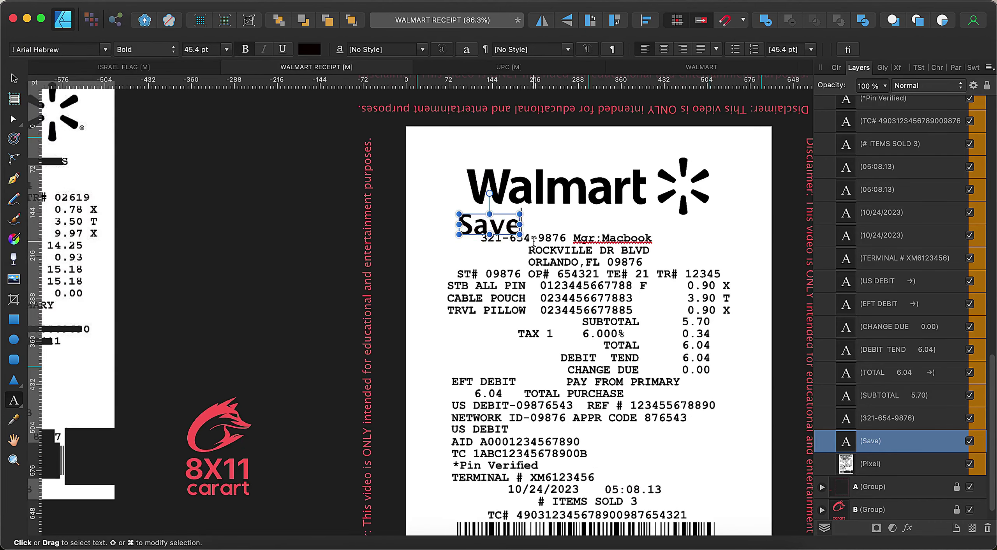
pyautogui.write('Money.')
pyautogui.press('Escape')
# Step: Scale the tagline down to fit beneath the Walmart logo
pyautogui.hscroll(-5, 533, 241)
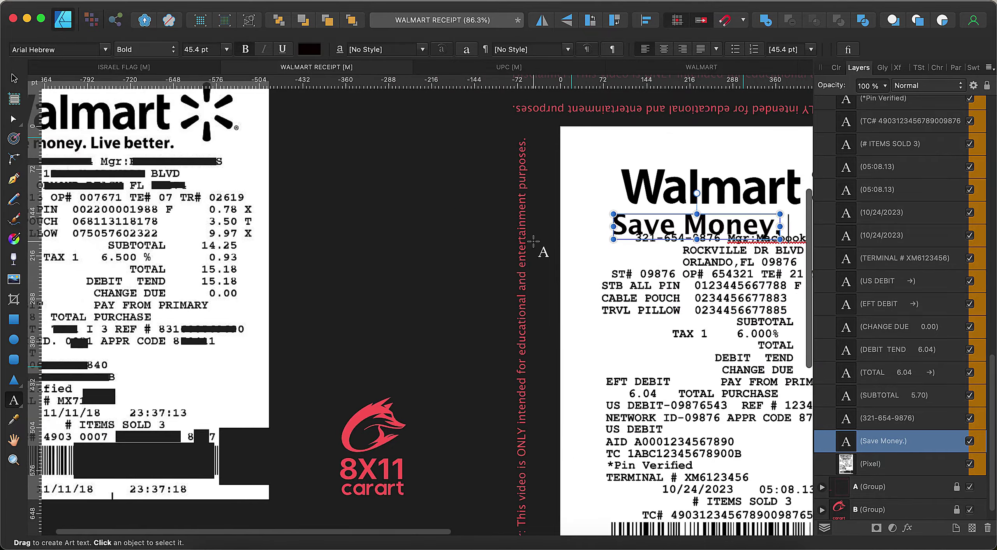
pyautogui.hscroll(5, 533, 242)
pyautogui.hscroll(1, 589, 233)
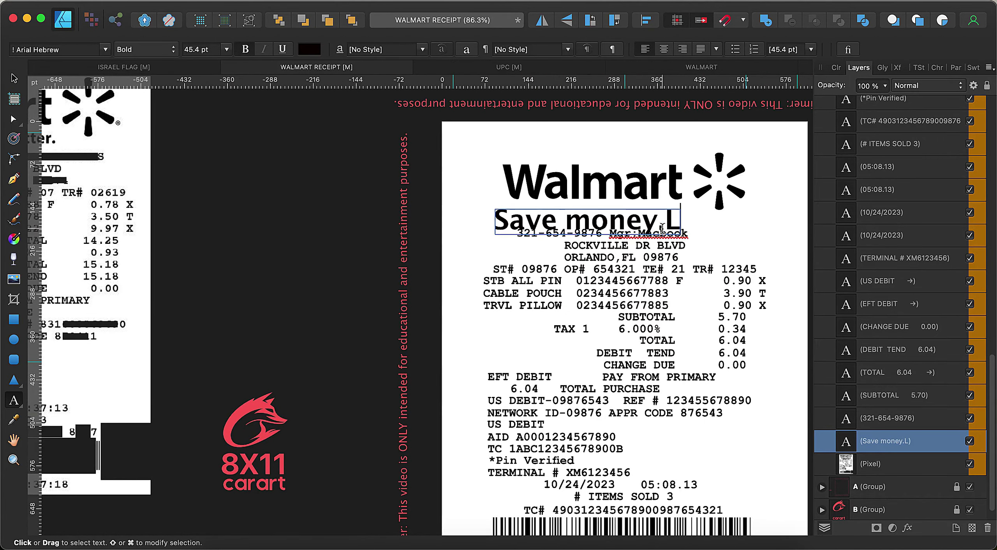
pyautogui.scroll(-3, 537, 241)
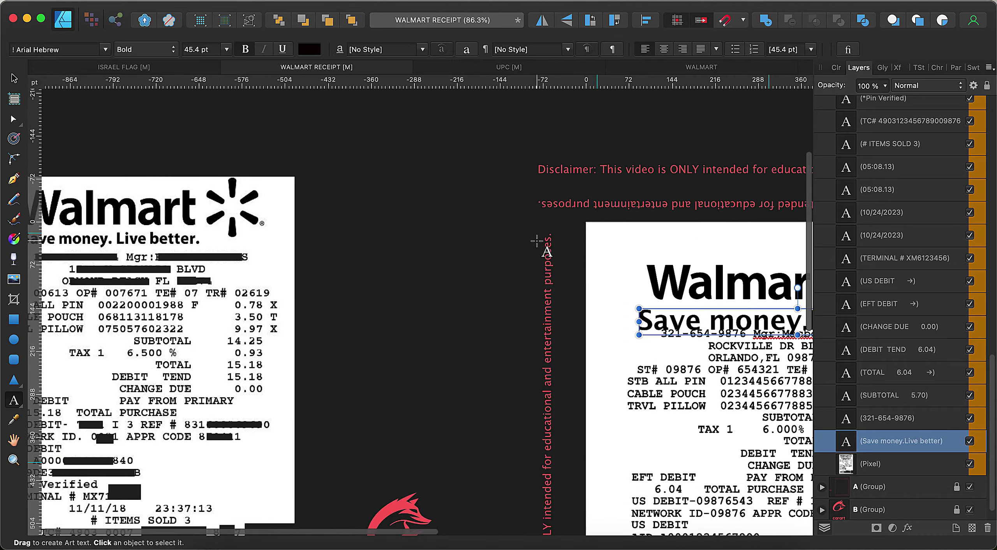
pyautogui.scroll(-3, 536, 242)
pyautogui.scroll(3, 584, 273)
pyautogui.press('v')
pyautogui.moveTo(683, 312); pyautogui.dragTo(594, 302)
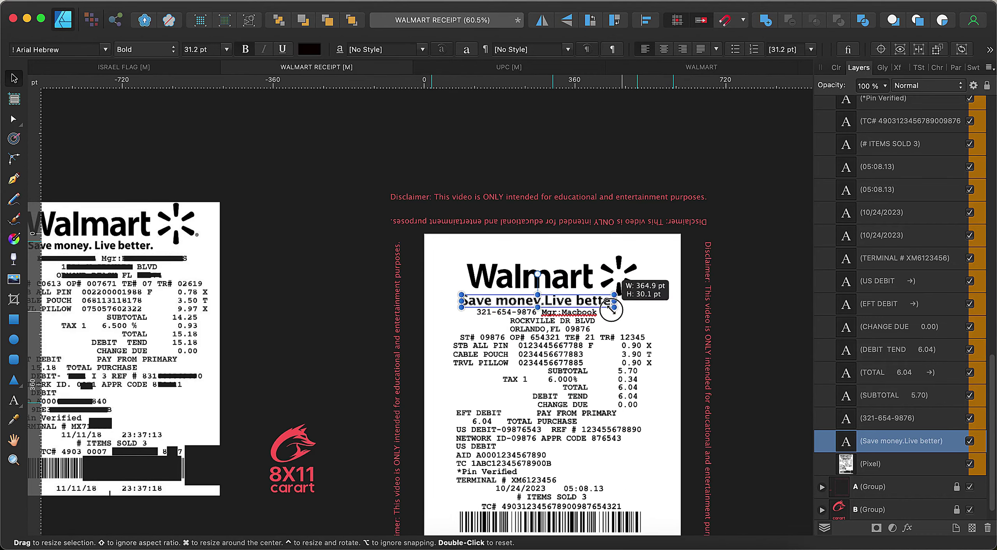
pyautogui.click(622, 327)
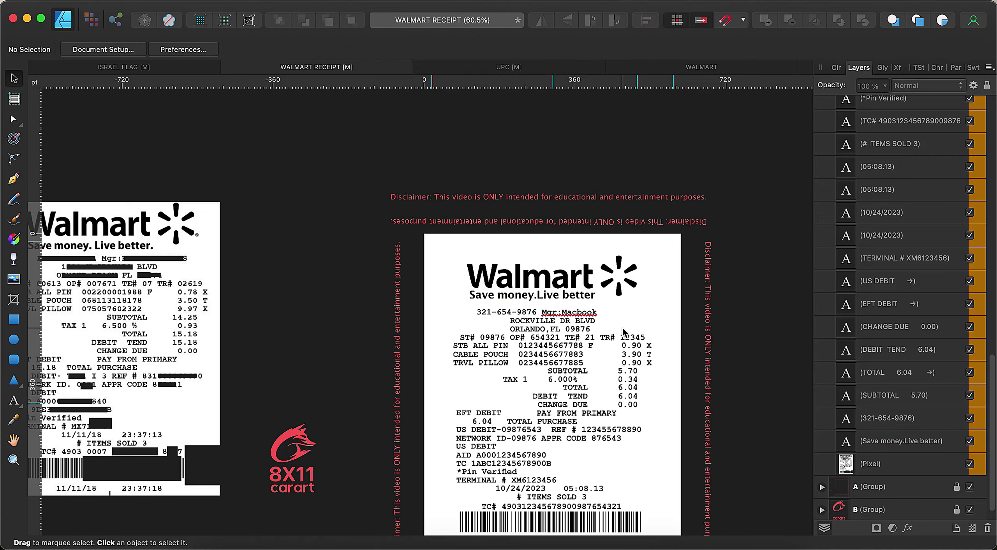
pyautogui.scroll(-2, 622, 327)
pyautogui.click(296, 296)
# Step: Move the reference receipt photo aside, then cut it from the canvas
pyautogui.moveTo(296, 296); pyautogui.dragTo(426, 333)
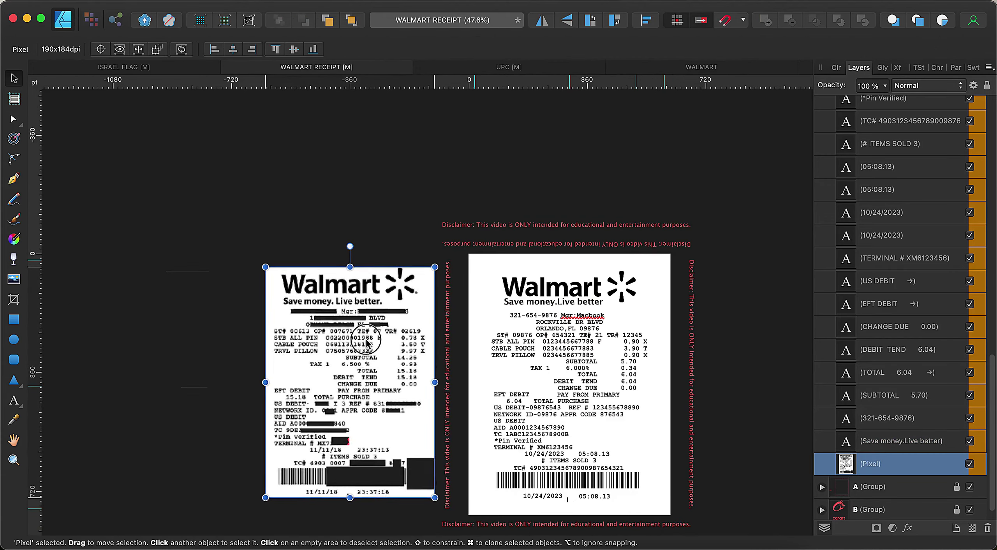
pyautogui.click(720, 409)
pyautogui.scroll(3, 728, 345)
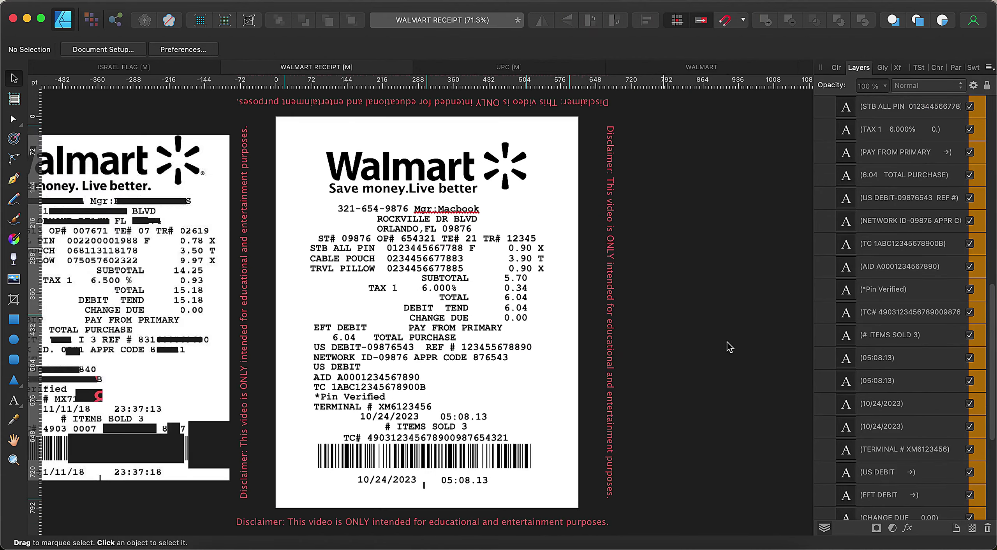
pyautogui.click(150, 311)
pyautogui.rightClick(150, 311)
pyautogui.click(265, 295)
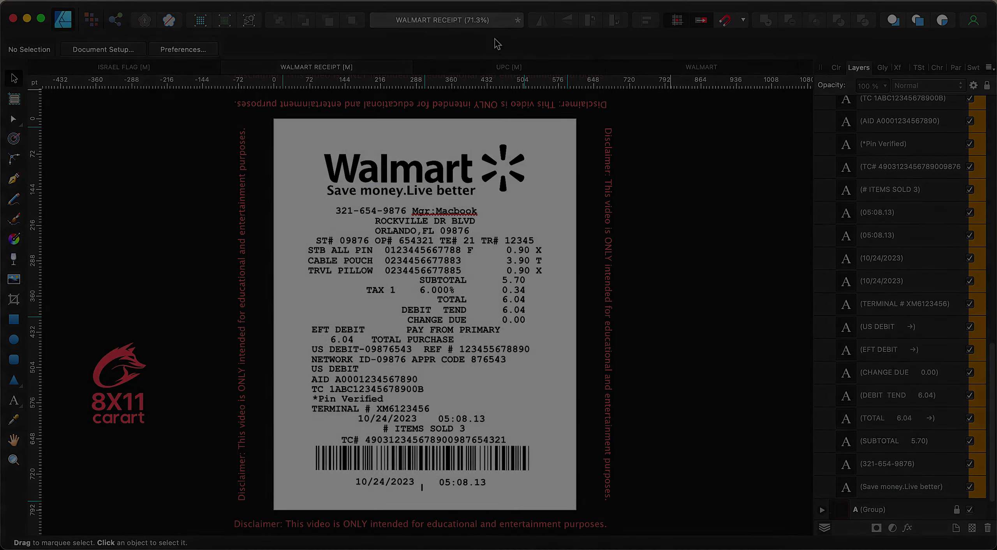